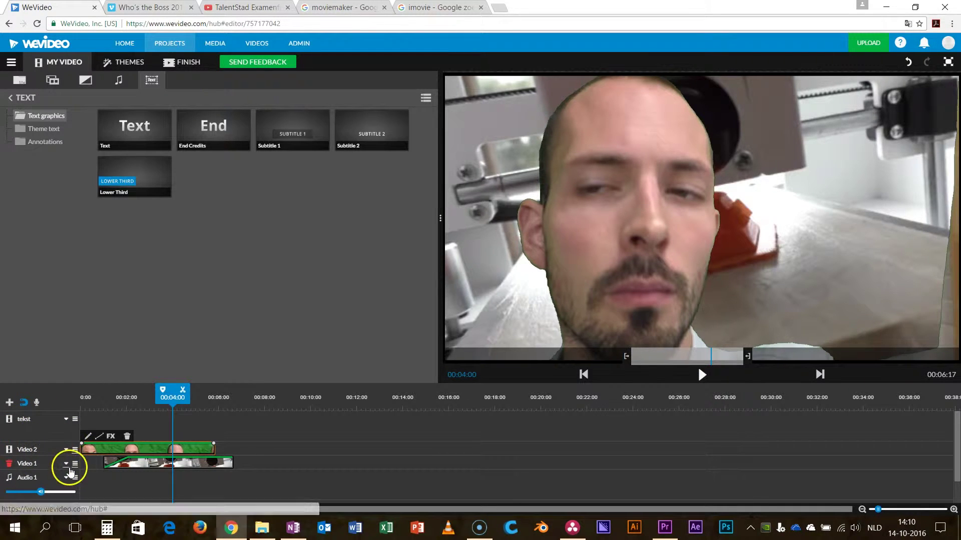
Increase the Video 2 track's height to its largest size so the clip's audio levels are displayed.
left_click(67, 451)
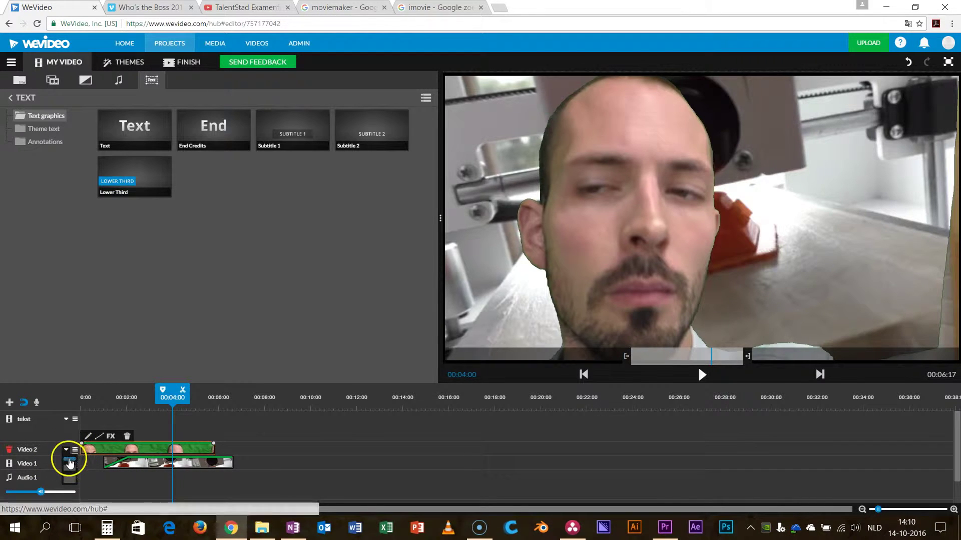
left_click(70, 470)
left_click(66, 450)
left_click(72, 482)
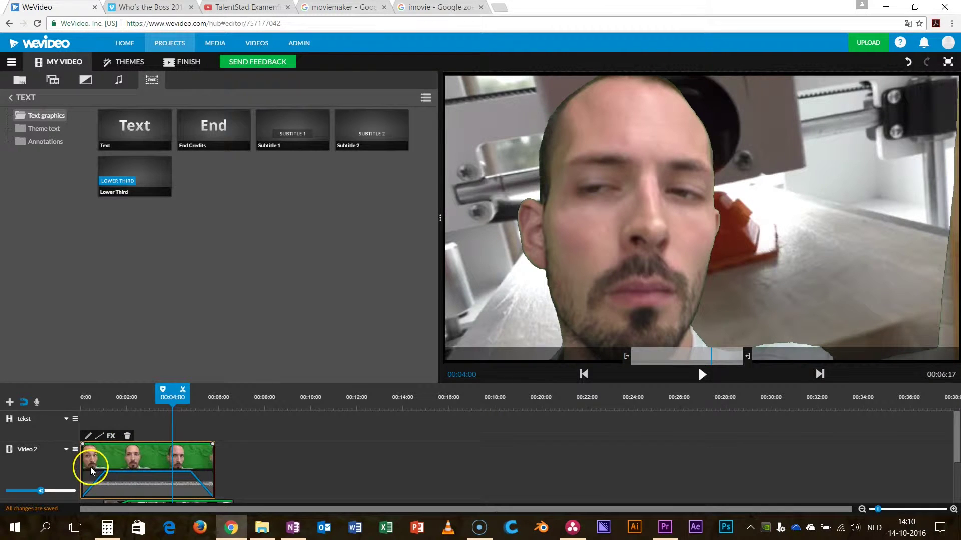
Lock the Video 2 track, and unlock it again once the playhead has been moved to 00:02:19.
left_click(75, 451)
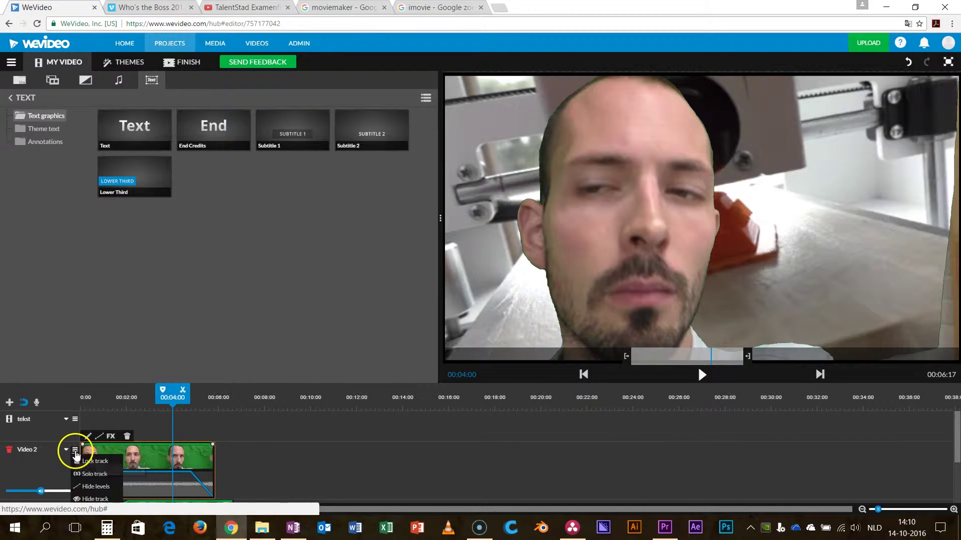
scroll(347, 470, "down", 1)
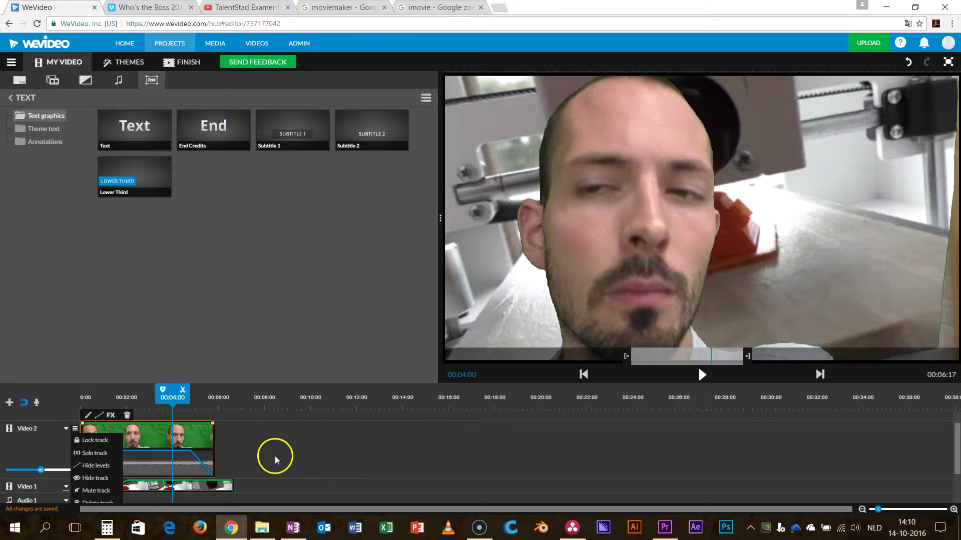
left_click(95, 440)
left_click_drag(175, 407, 145, 400)
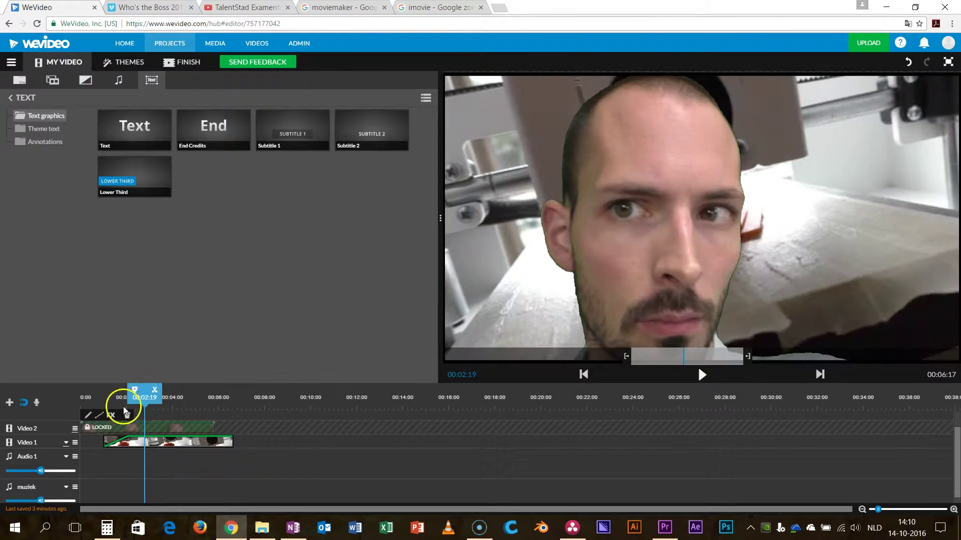
left_click(75, 431)
left_click(88, 441)
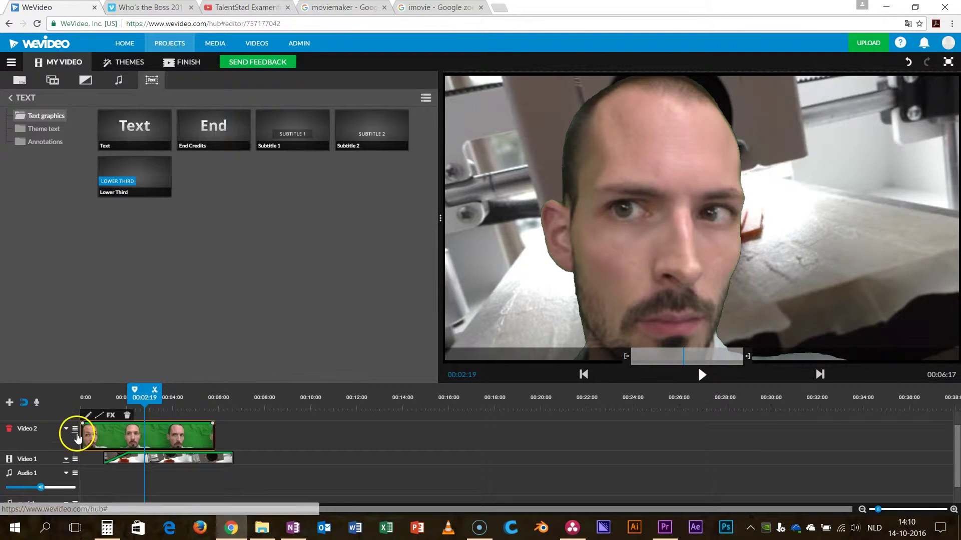
Solo the Video 2 track, and unsolo it again once the playhead has been moved to 00:02:15.
left_click(75, 429)
left_click(89, 452)
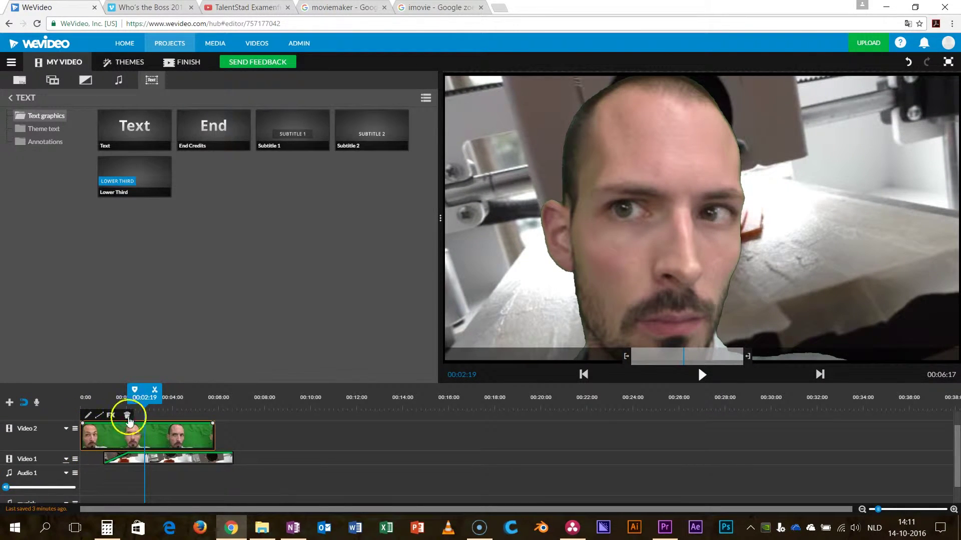
mouse_move(144, 398)
left_mouse_down()
mouse_move(117, 398)
mouse_move(141, 402)
left_mouse_up()
left_click(91, 433)
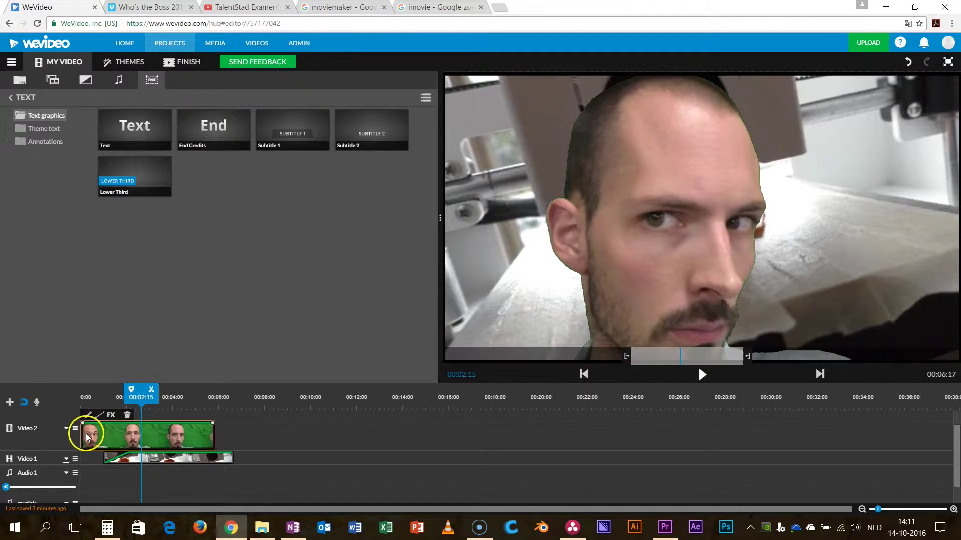
left_click(76, 434)
left_click(76, 435)
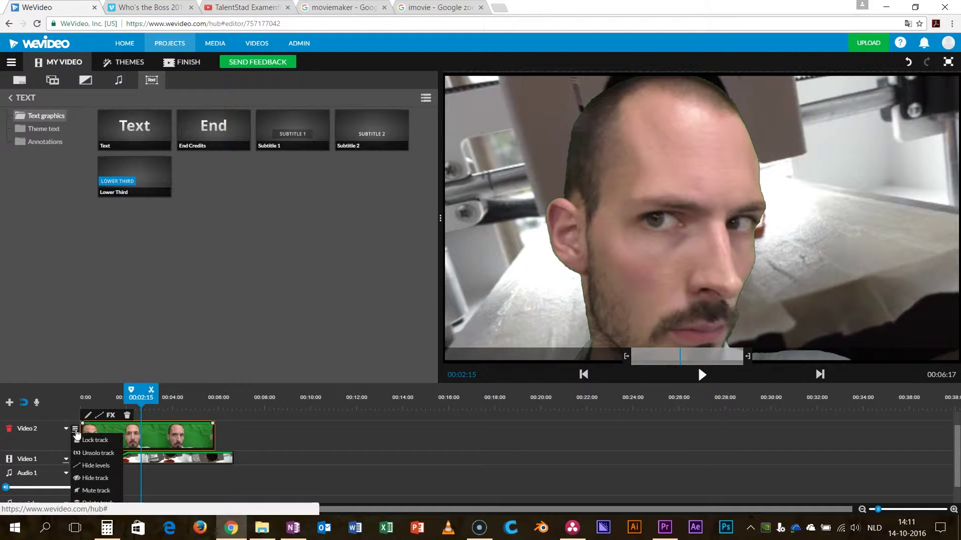
left_click(100, 454)
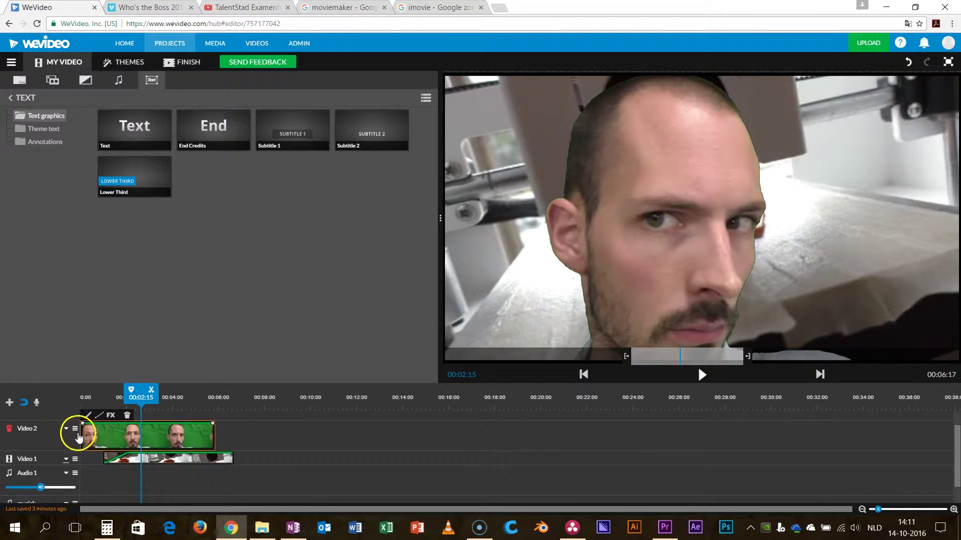
Hide the levels of the Video 2 track and show them again.
left_click(78, 437)
left_click(101, 465)
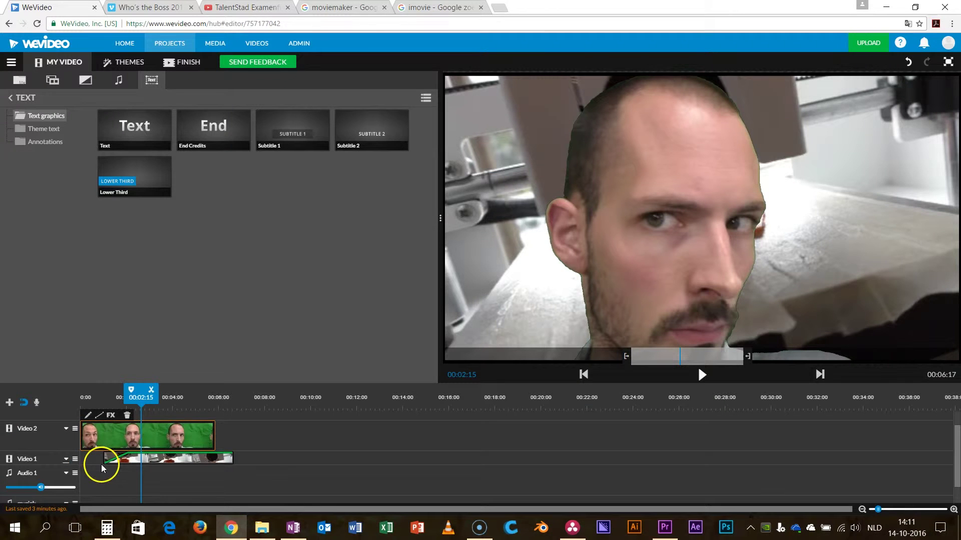
left_click(77, 435)
left_click(97, 461)
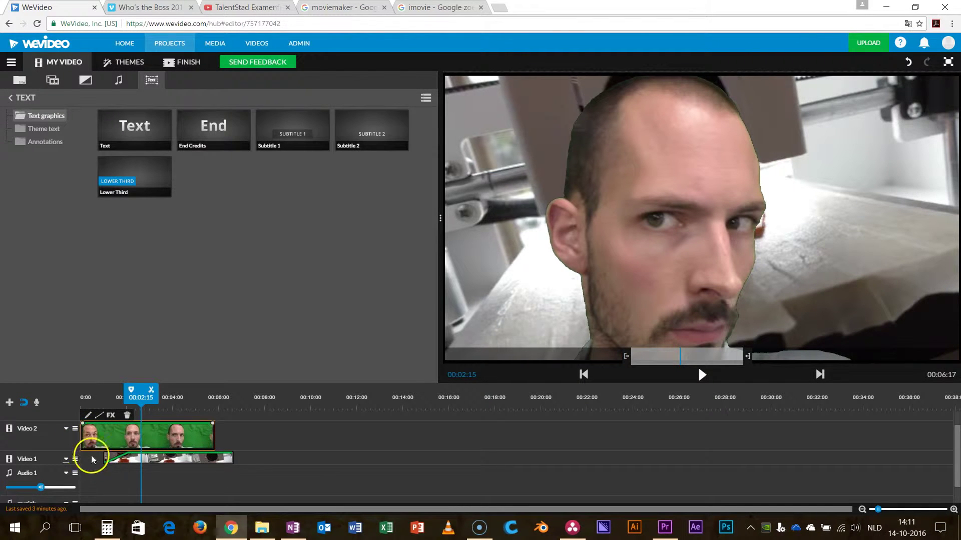
Hide the Video 2 track and show it again, scrubbing the playhead to 00:03:00 and 00:03:12 to compare the preview.
left_click(69, 434)
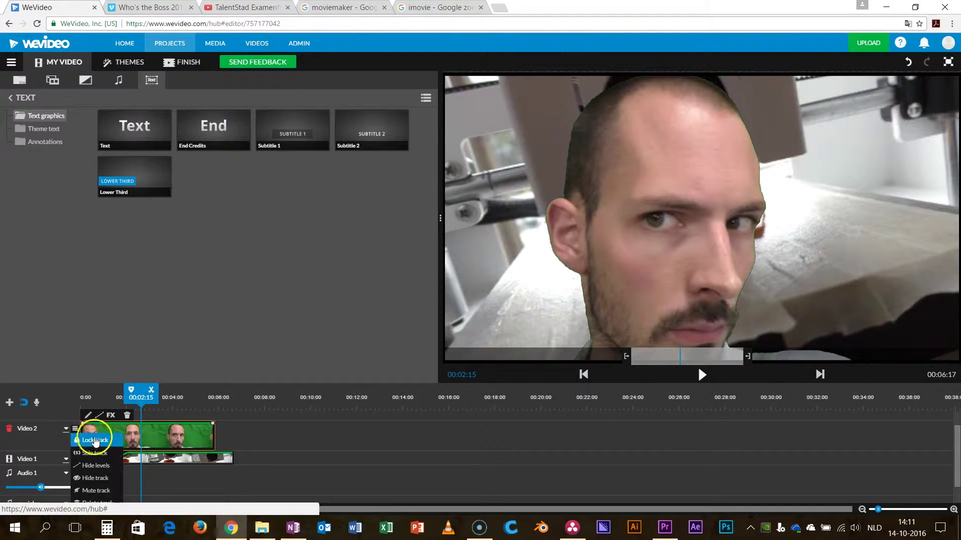
left_click(97, 481)
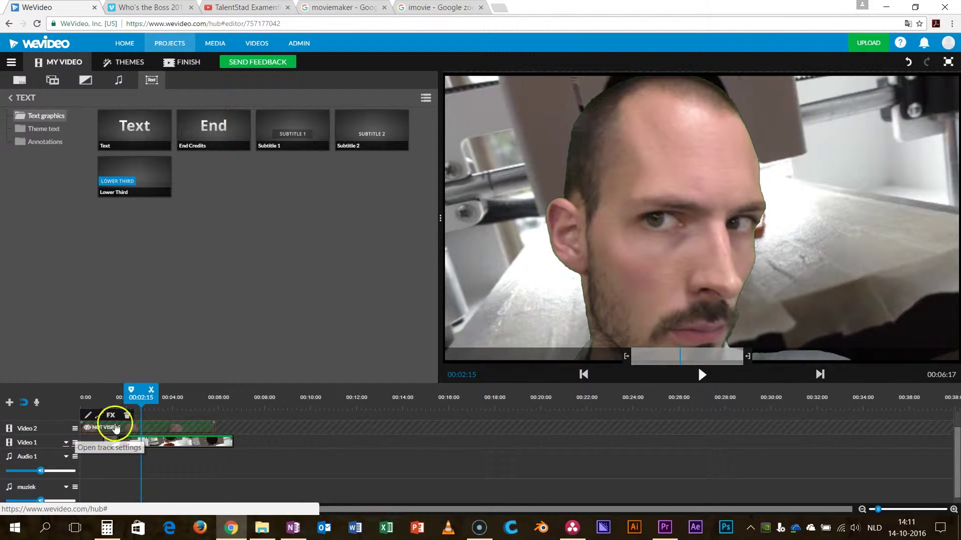
mouse_move(140, 402)
left_mouse_down()
mouse_move(132, 398)
mouse_move(149, 398)
left_mouse_up()
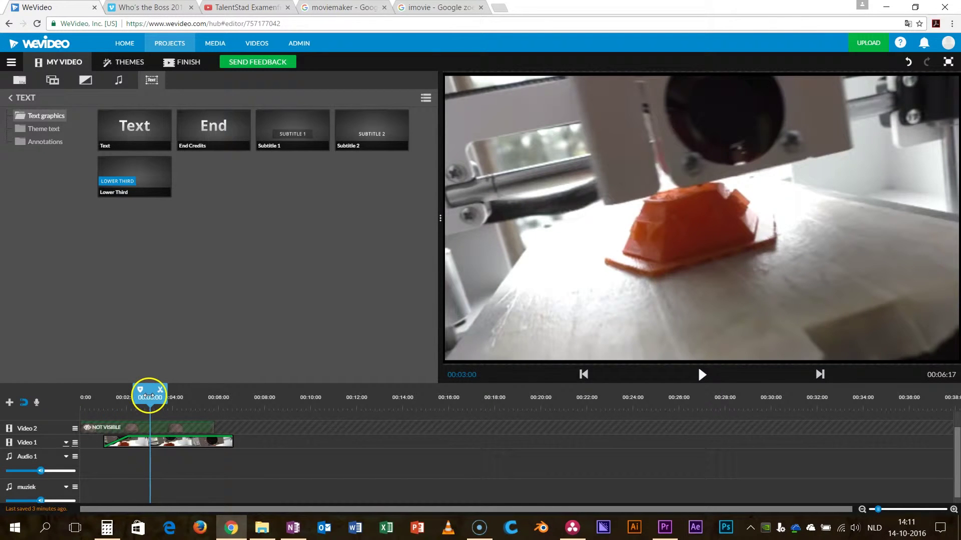
left_click(75, 429)
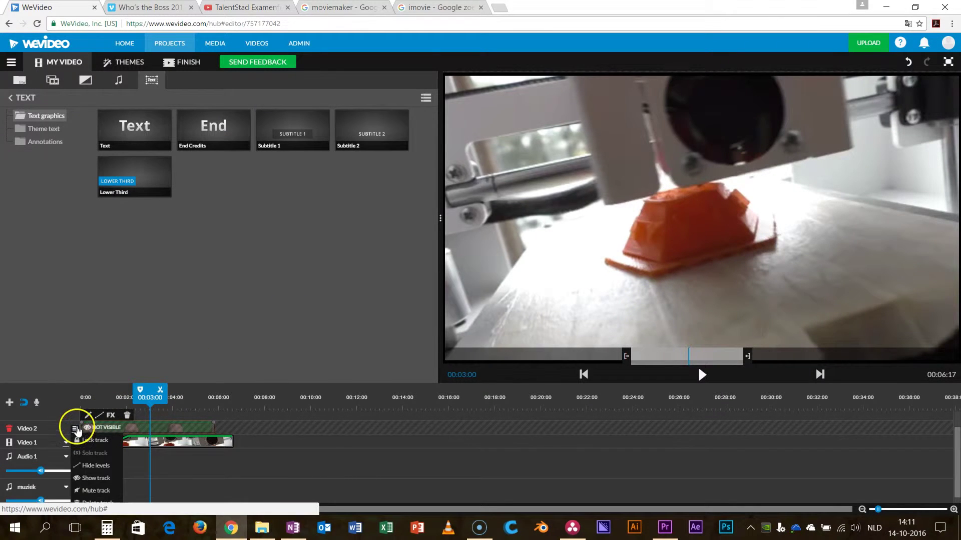
left_click(93, 479)
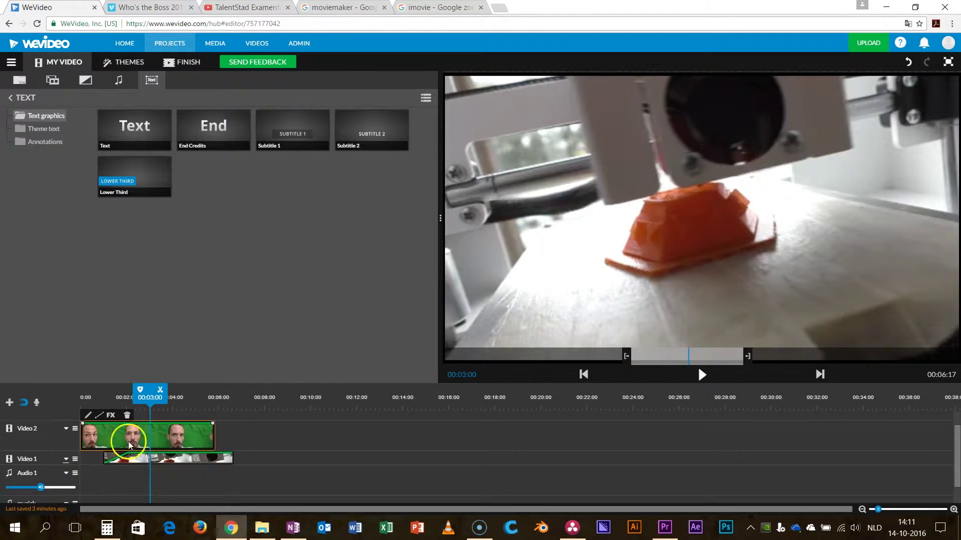
left_click_drag(149, 397, 161, 395)
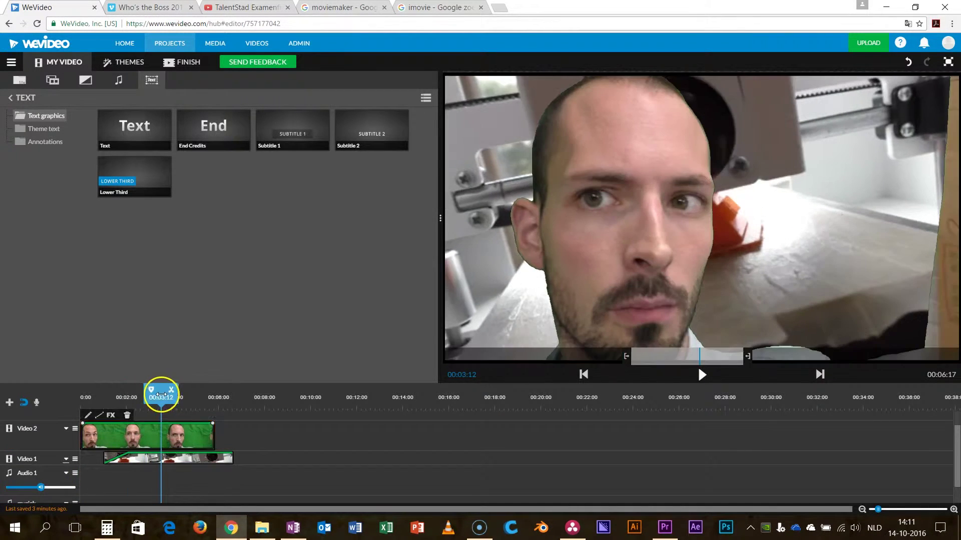
Mute the Video 2 track and unmute it again.
left_click(75, 429)
scroll(98, 465, "down", 1)
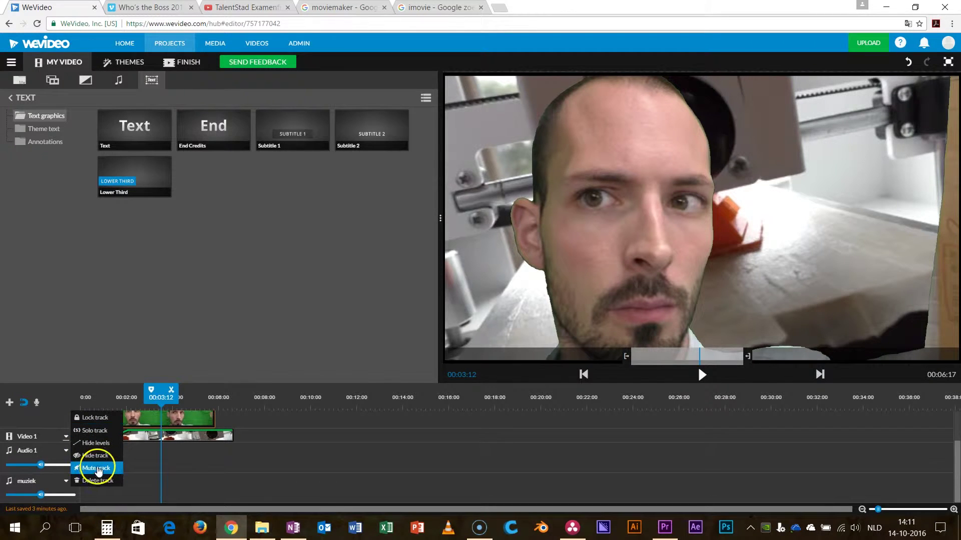
left_click(96, 469)
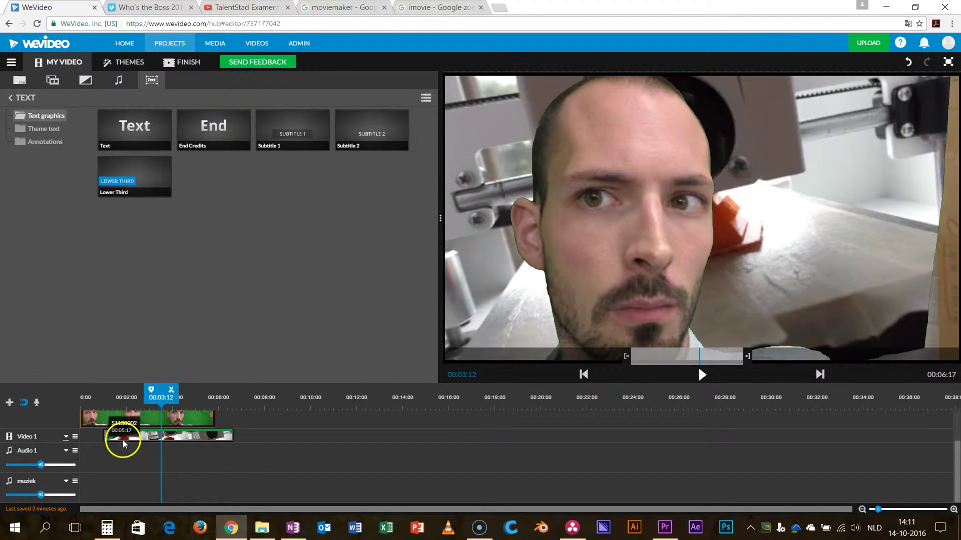
scroll(140, 423, "up", 2)
left_click(76, 450)
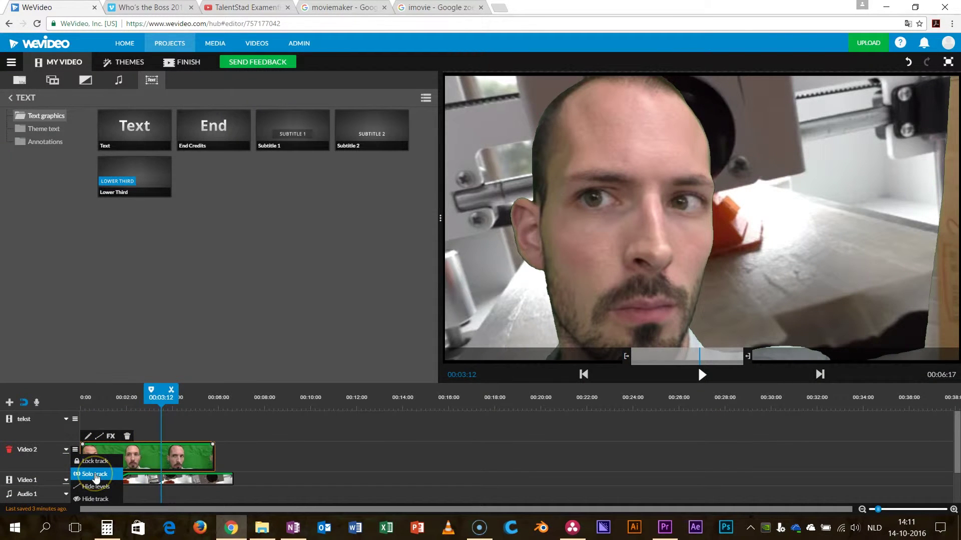
left_click(110, 473)
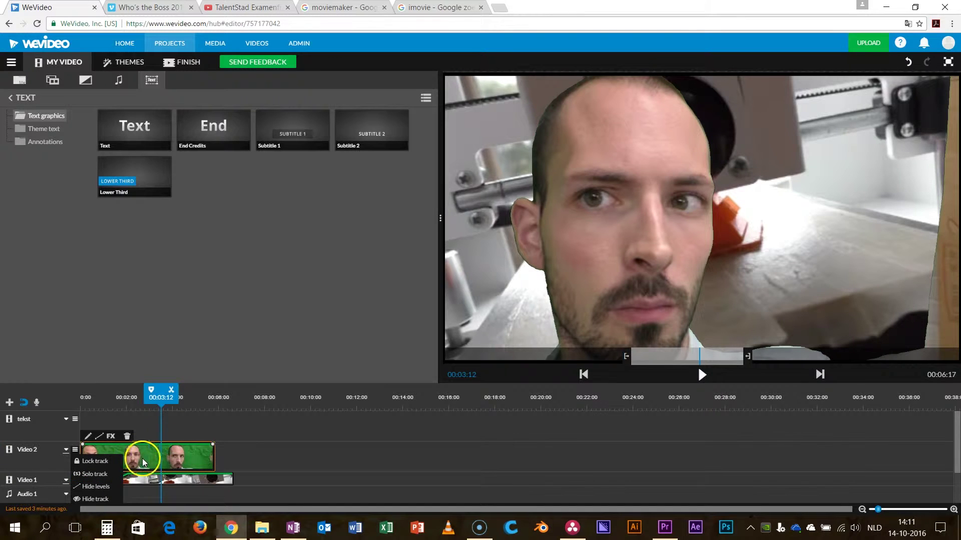
scroll(116, 474, "down", 1)
left_click(110, 473)
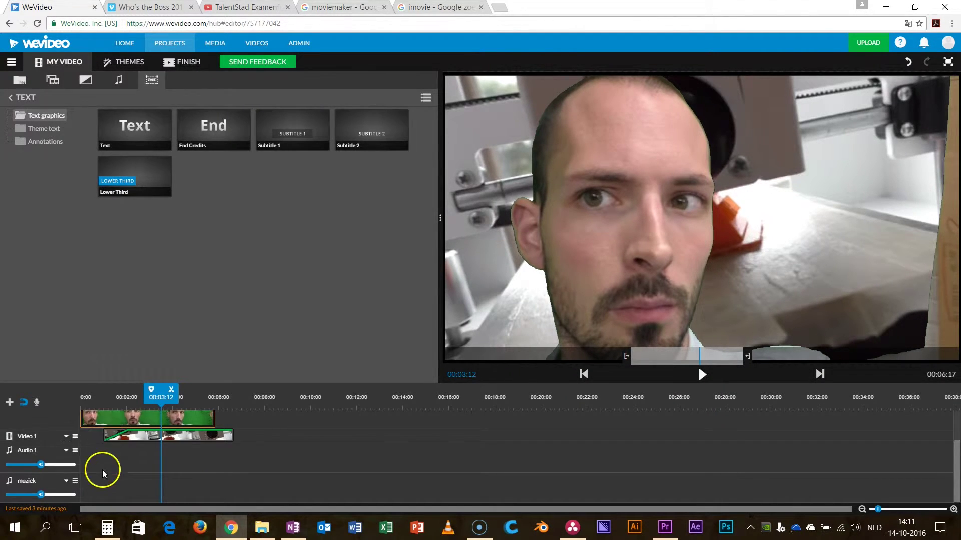
Examine the Delete track option in Video 2's track settings and close the settings without applying it.
scroll(119, 442, "up", 1)
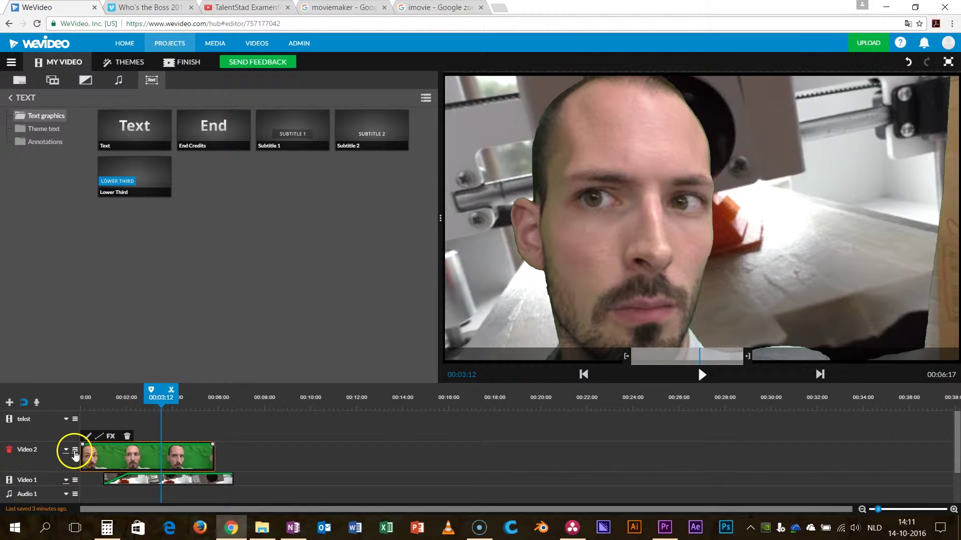
left_click(75, 450)
scroll(97, 457, "down", 1)
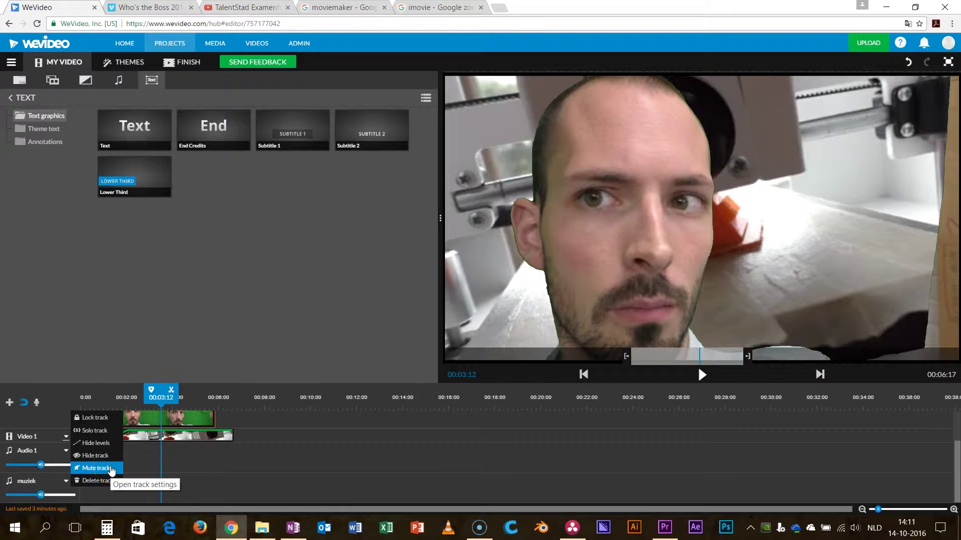
left_click(104, 485)
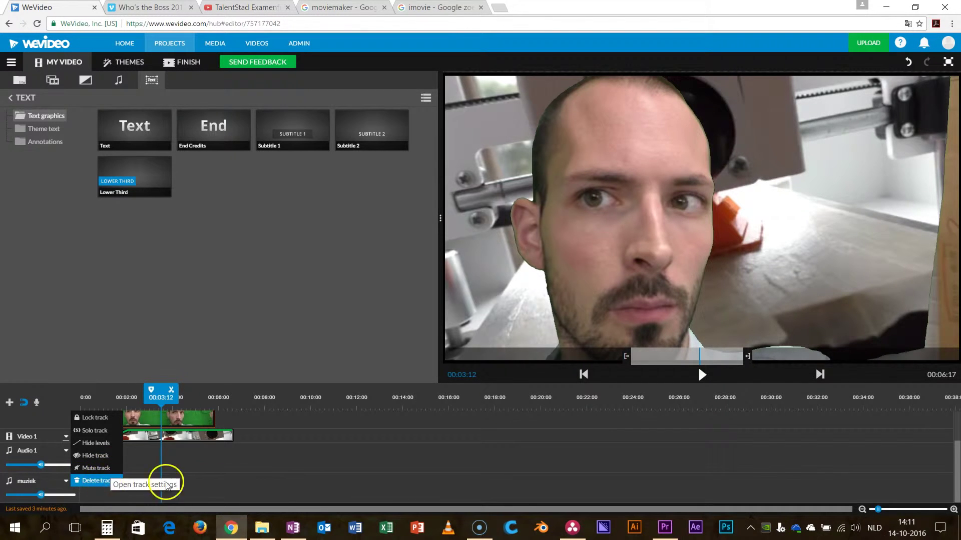
left_click(230, 470)
scroll(133, 456, "up", 1)
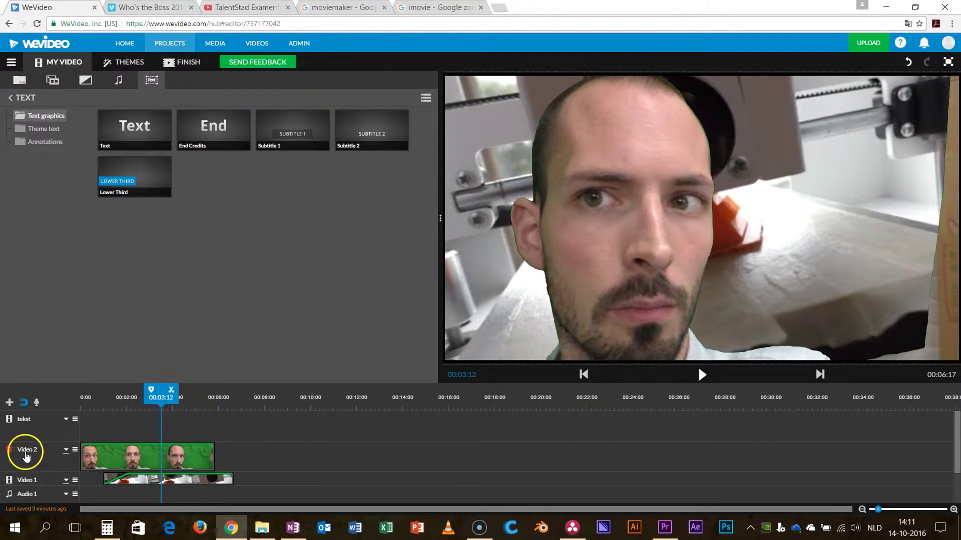
left_click(70, 455)
left_click(247, 317)
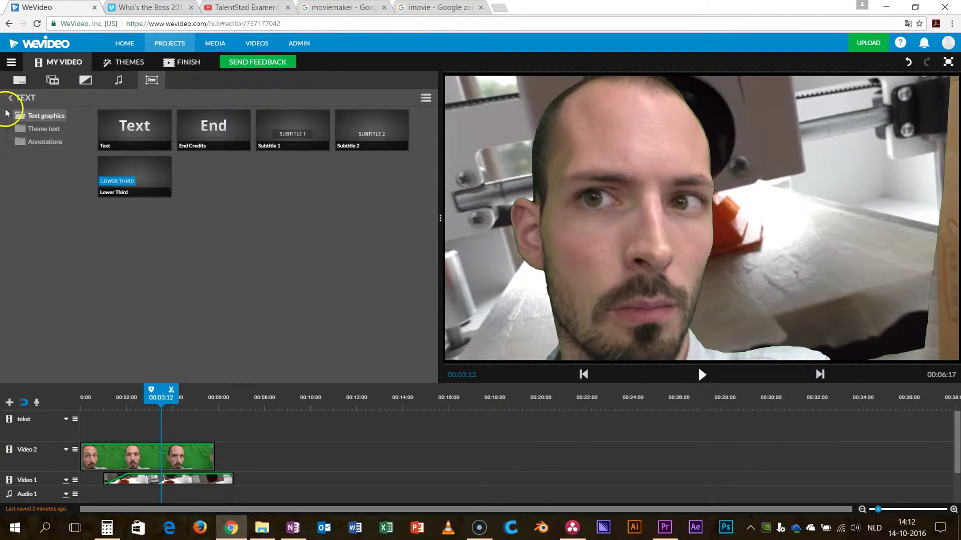
Browse the media library and the background graphics, previewing the Snow and Clouds backgrounds.
left_click(22, 82)
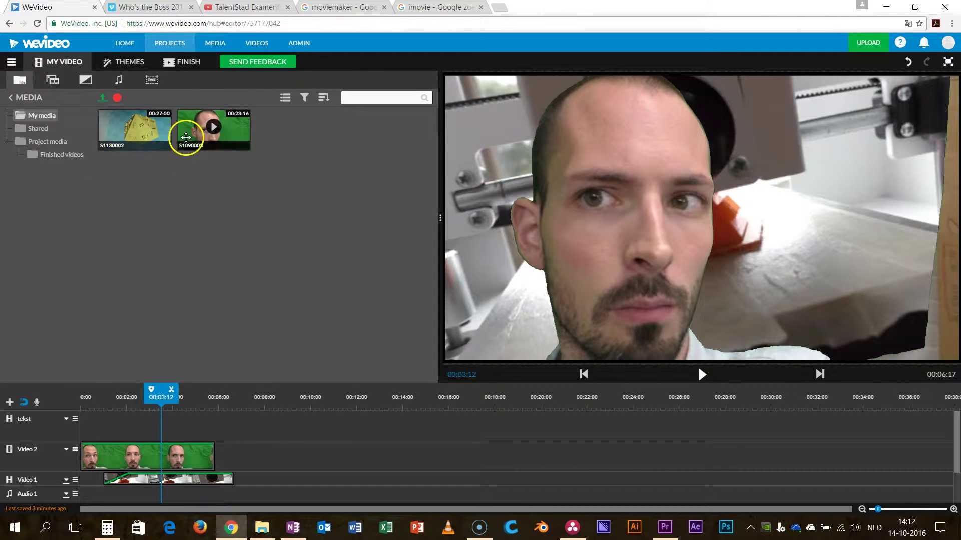
left_click(52, 79)
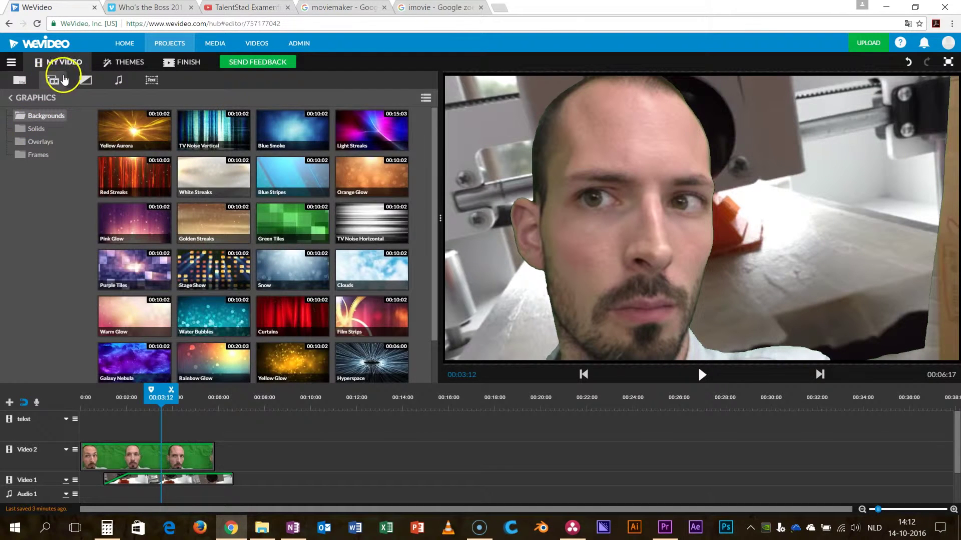
scroll(318, 210, "down", 1)
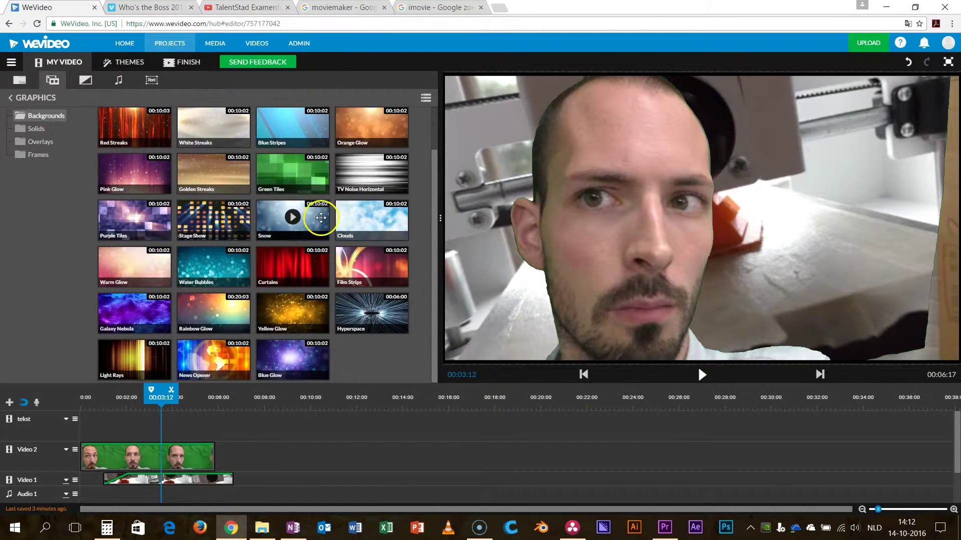
left_click(292, 218)
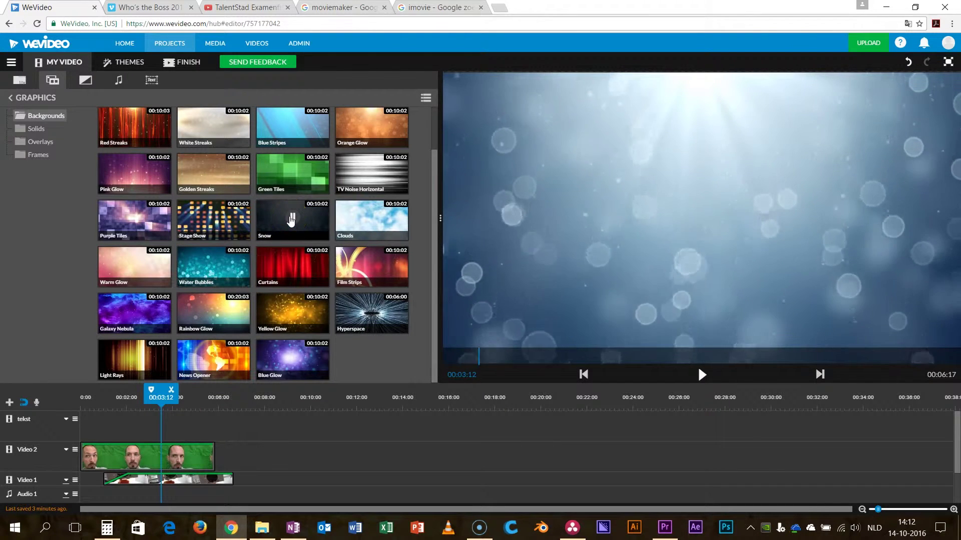
left_click(372, 219)
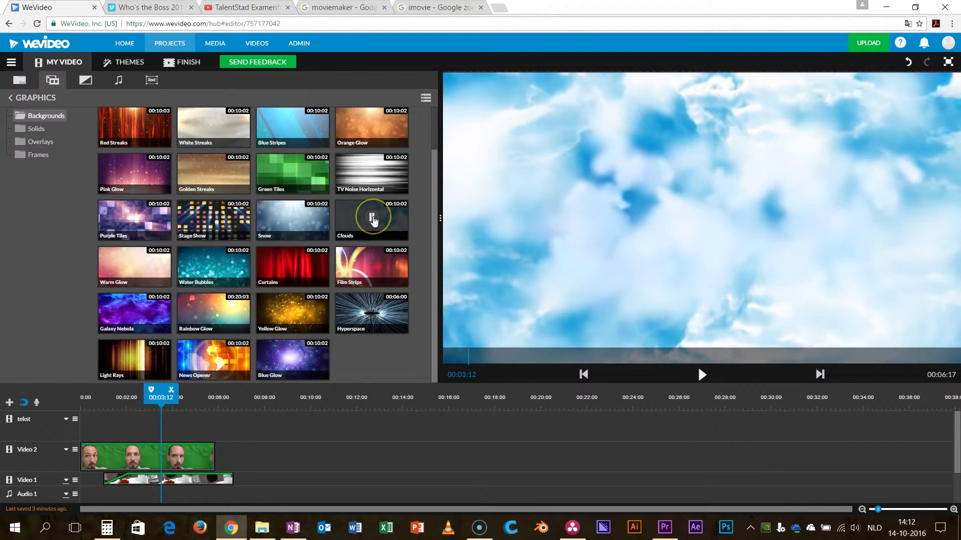
Place the Clouds background at the start of the tekst track and play the project from the beginning.
left_click_drag(354, 214, 95, 426)
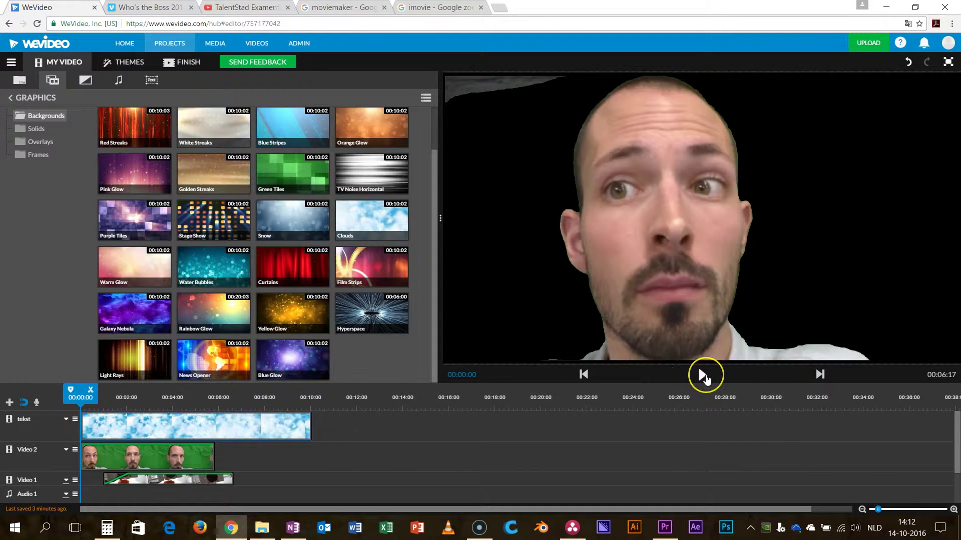
left_click(703, 375)
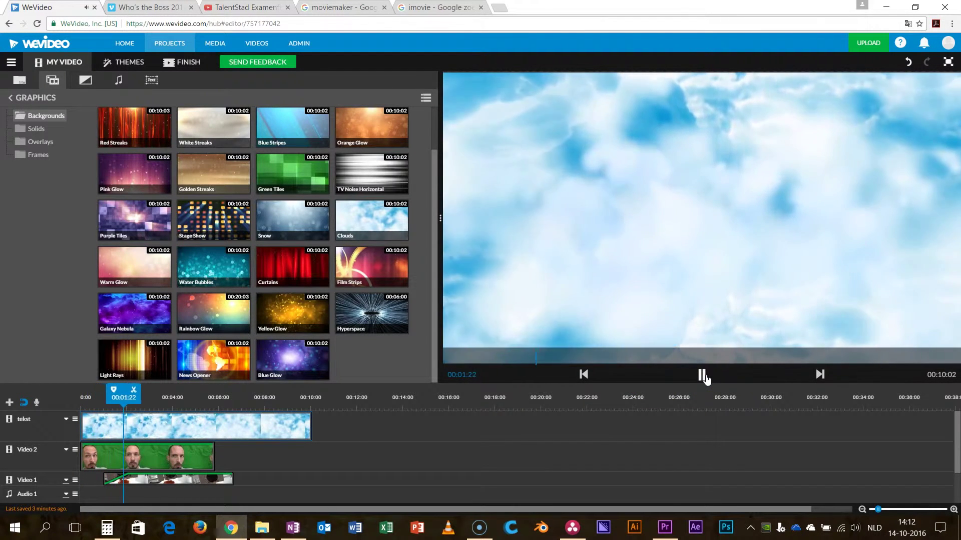
Stop playback, preview the Green Tiles background, and browse the Solids and Overlays graphics.
left_click(703, 376)
left_click(291, 171)
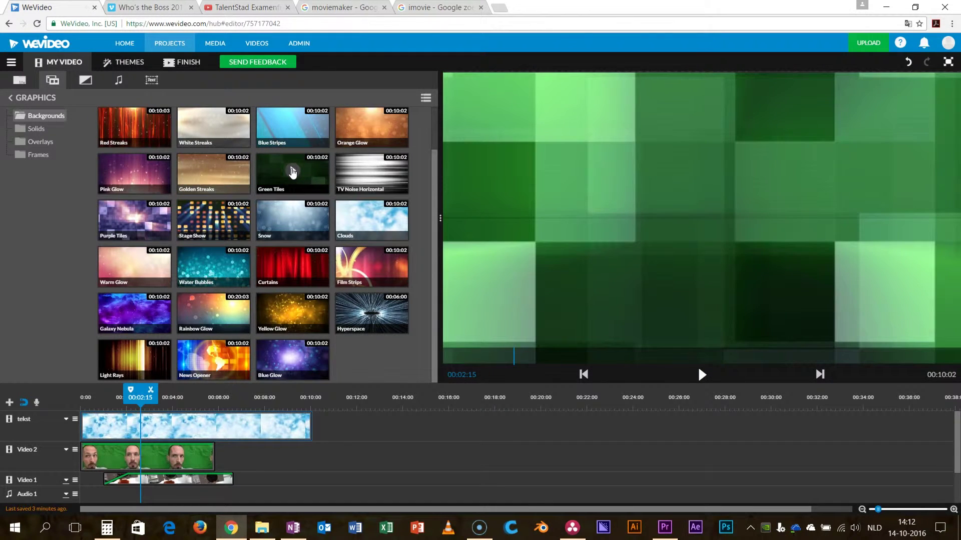
left_click(31, 128)
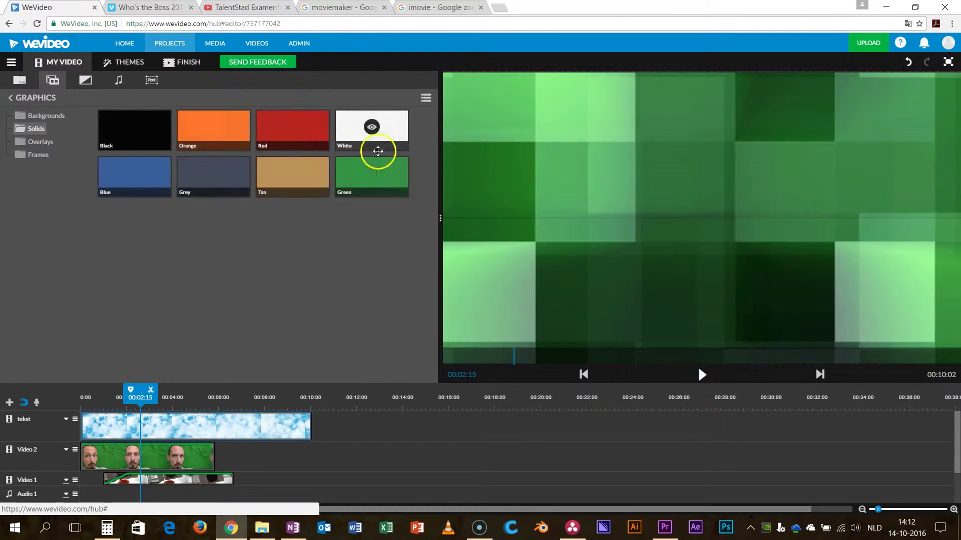
left_click(48, 147)
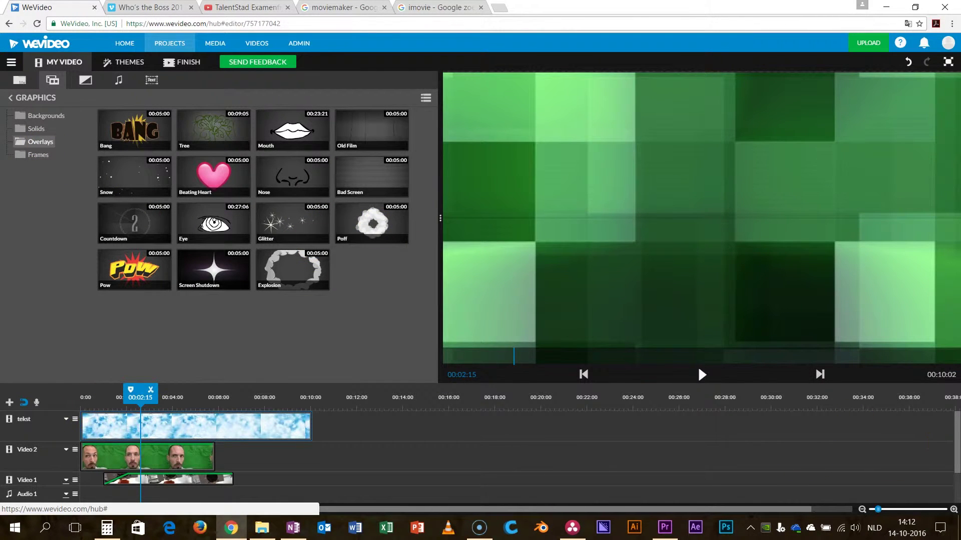
Add a video track named Video 3, place the Pow overlay on it at 00:01:17, and play the result.
left_click(10, 402)
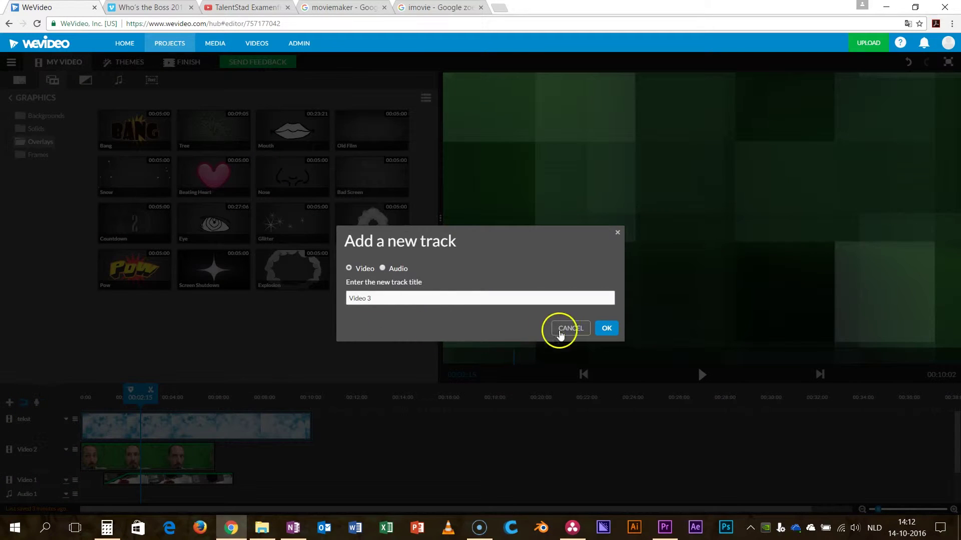
left_click(613, 333)
left_click_drag(134, 269, 126, 433)
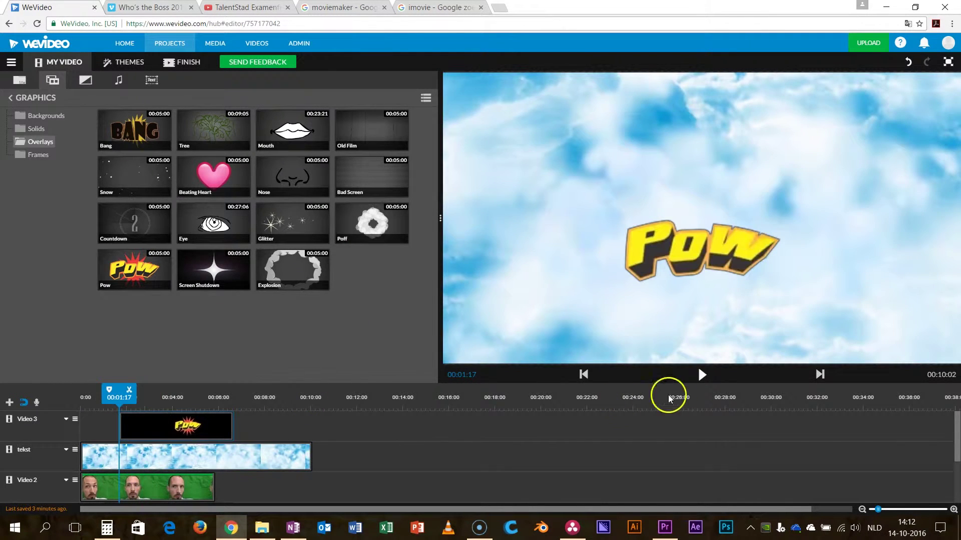
left_click(700, 375)
left_click(701, 375)
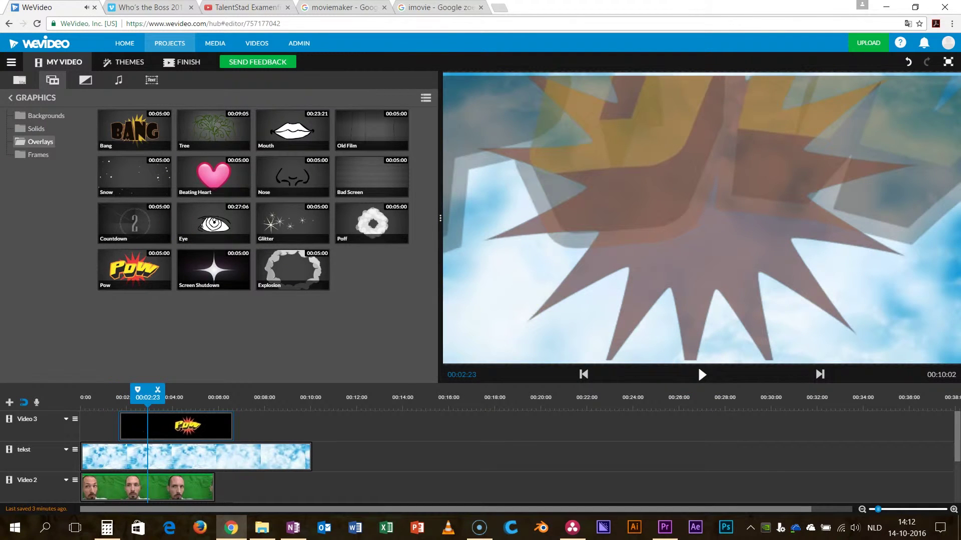
Add the Heart frame on a new Video 4 track at 00:02:17, overlapping the Pow clip, and play the result.
left_click(39, 154)
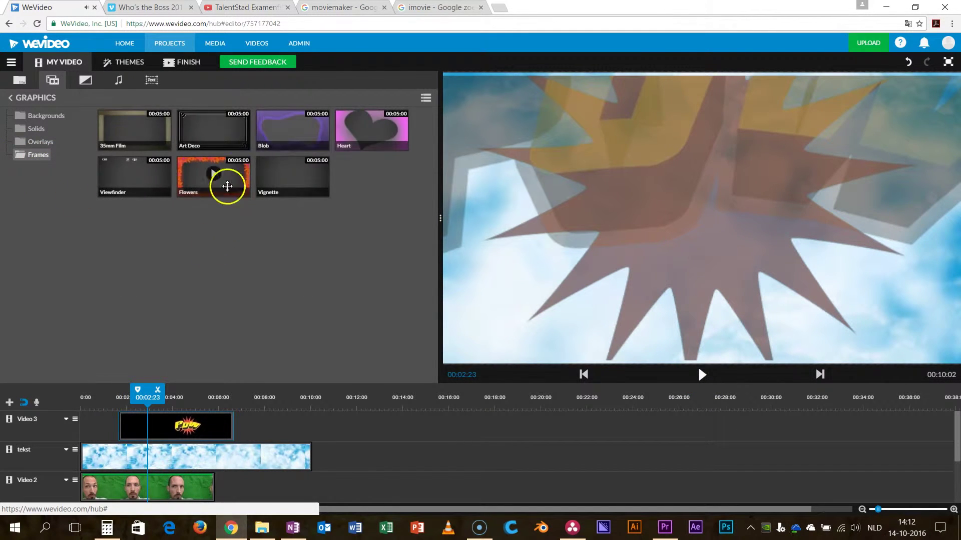
left_click_drag(365, 139, 240, 425)
left_click(10, 403)
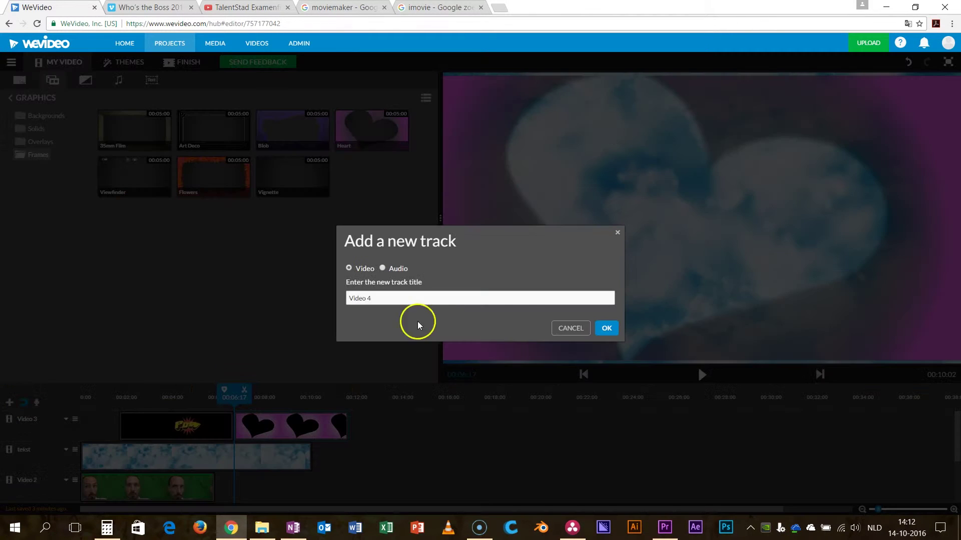
left_click(605, 330)
left_click_drag(300, 453, 208, 423)
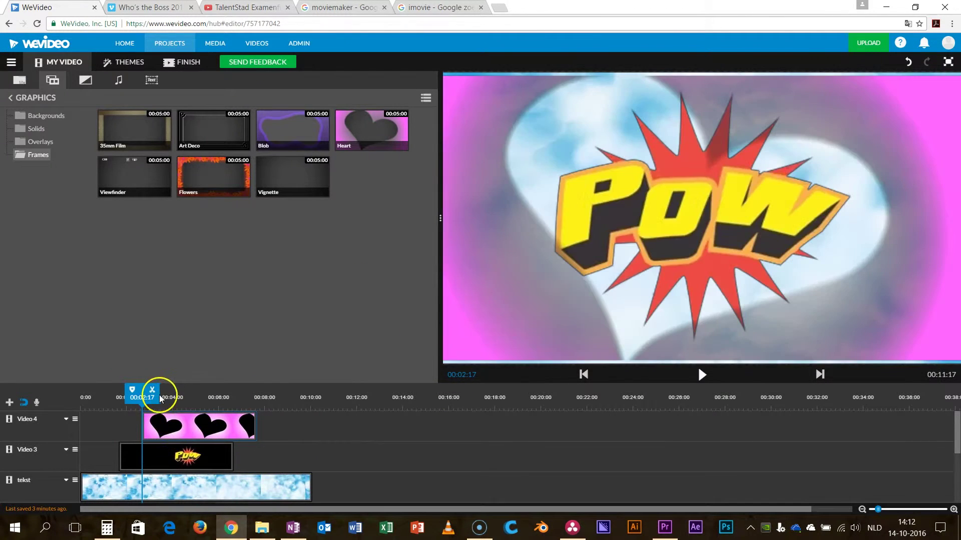
left_click(706, 370)
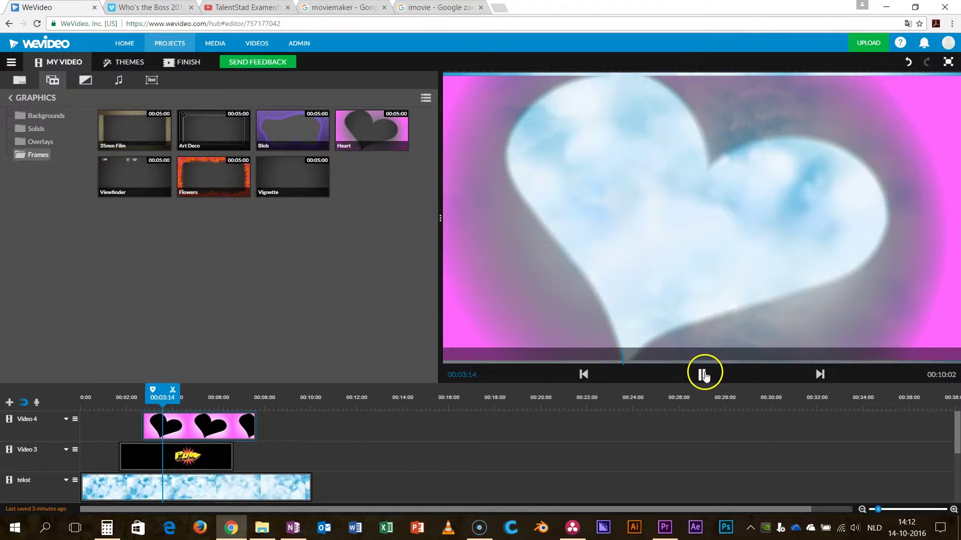
left_click(706, 371)
left_click(154, 397)
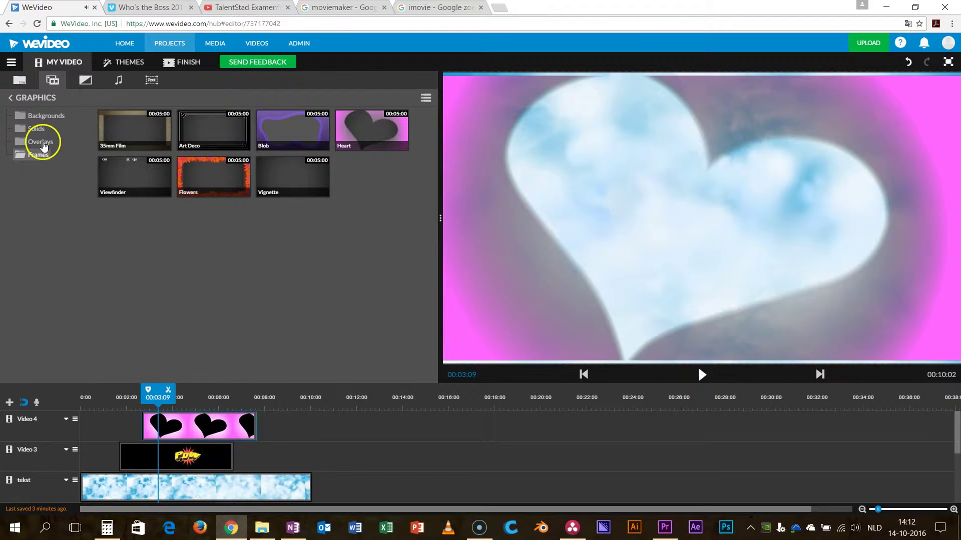
Browse the standard transitions, then arrange the Clouds and green-screen clips back to back on Video 2, meeting at 00:11:19.
left_click(84, 89)
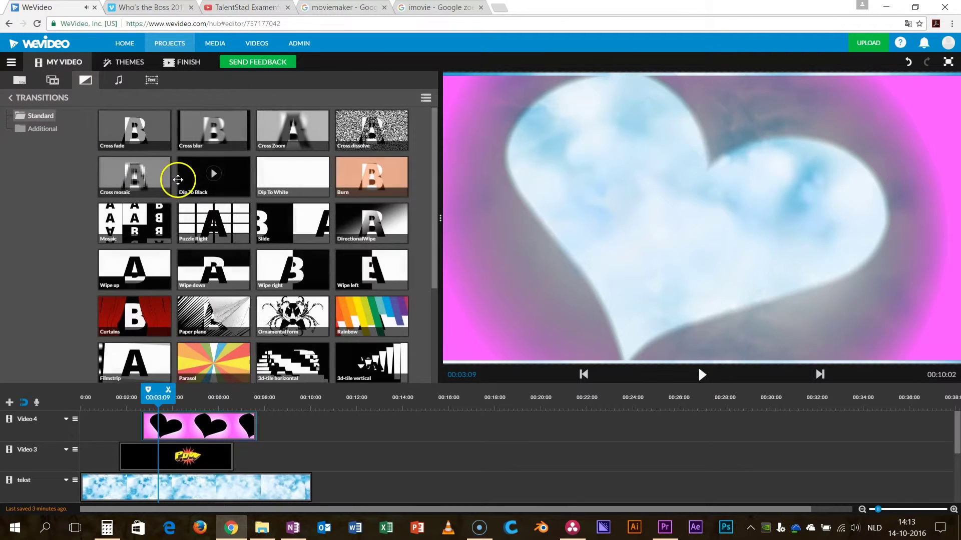
scroll(413, 444, "down", 3)
scroll(412, 445, "up", 3)
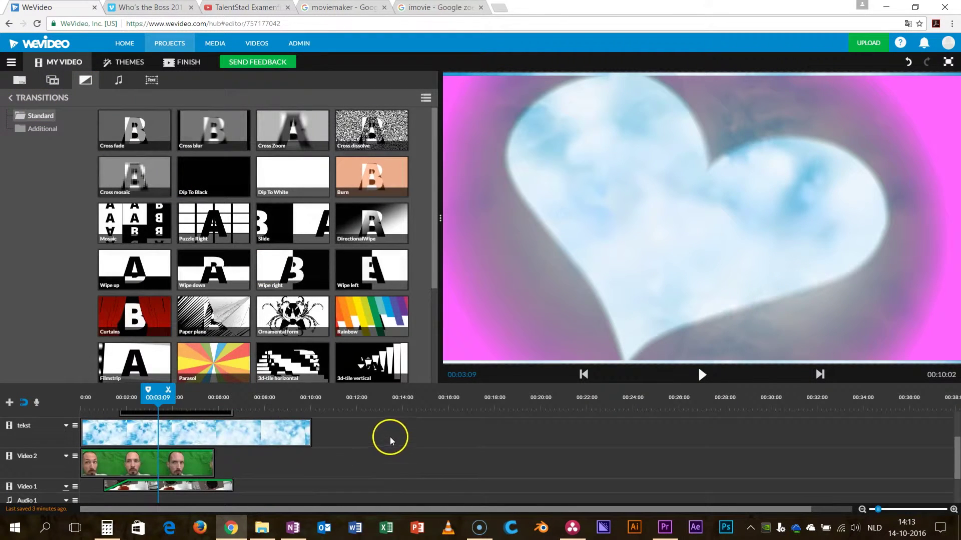
left_click(193, 461)
left_click_drag(151, 462, 443, 456)
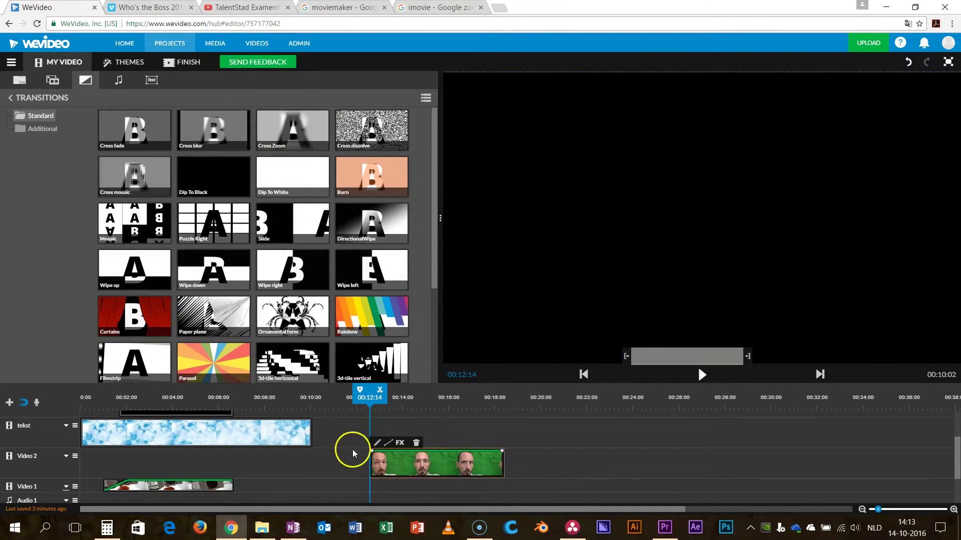
left_click_drag(196, 432, 253, 461)
left_click_drag(307, 445, 319, 464)
left_click_drag(395, 468, 382, 463)
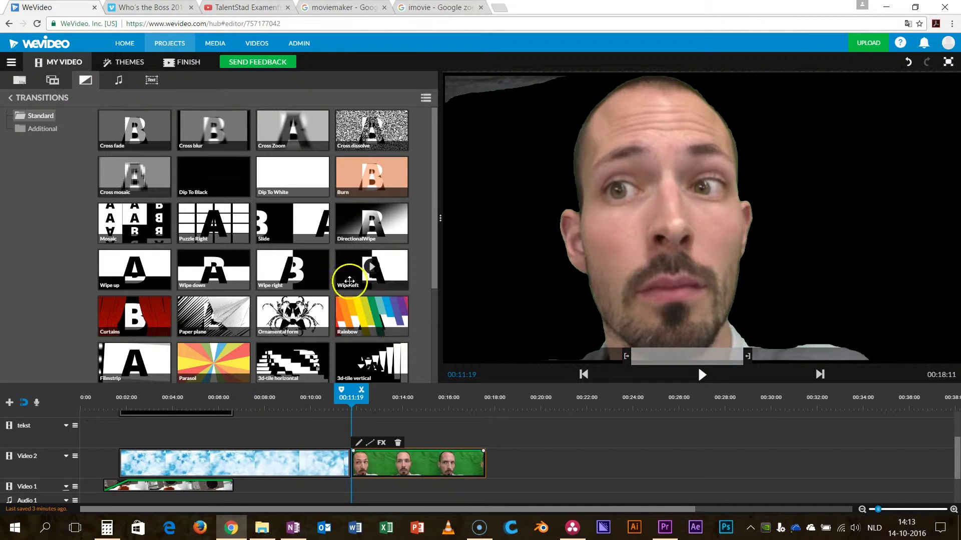
Insert the Parasol transition between the Clouds and green-screen clips on Video 2 and play it.
scroll(200, 277, "down", 3)
left_click_drag(213, 225, 355, 467)
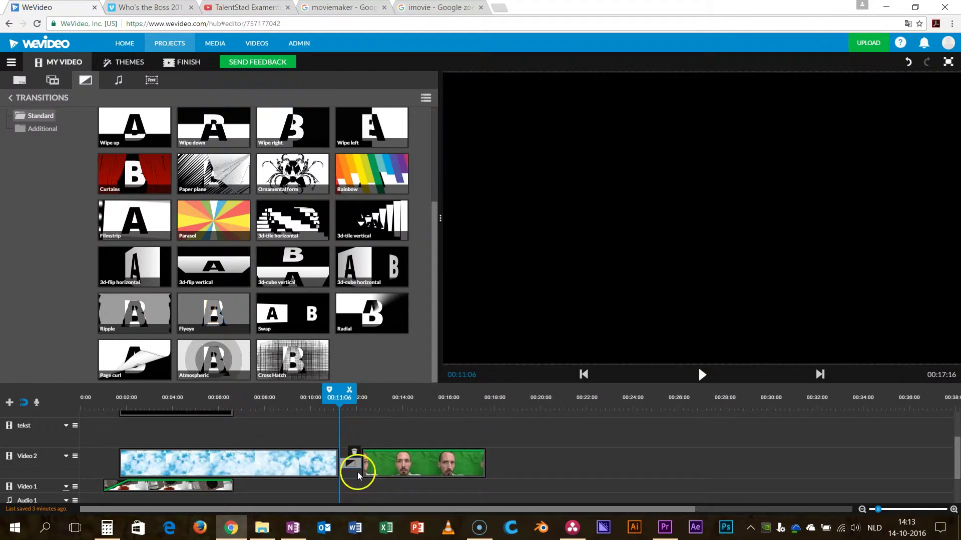
left_click(323, 416)
left_click(701, 376)
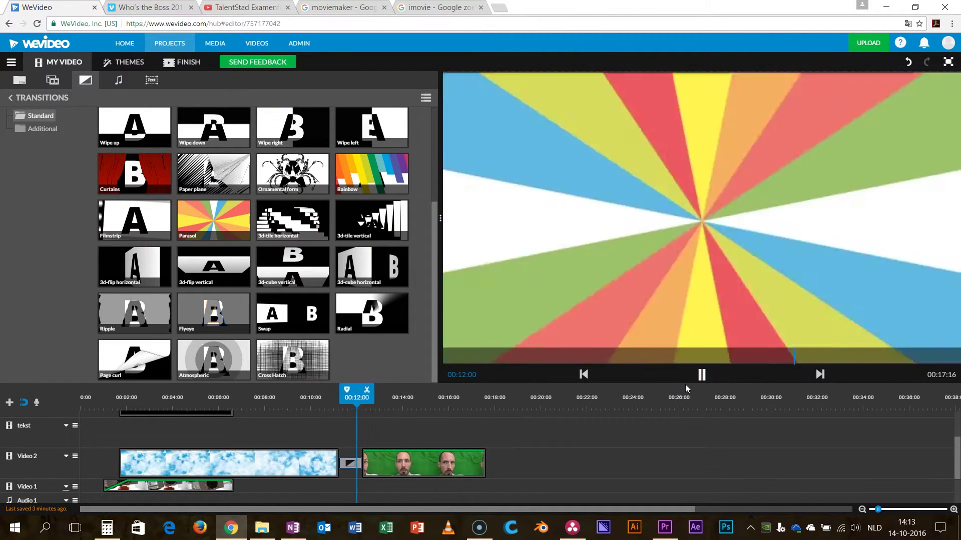
left_click(698, 375)
left_click(671, 377)
Replace the transition between the two Video 2 clips with Bubble pattern from the Additional transitions and play it.
scroll(257, 243, "up", 3)
scroll(257, 243, "down", 3)
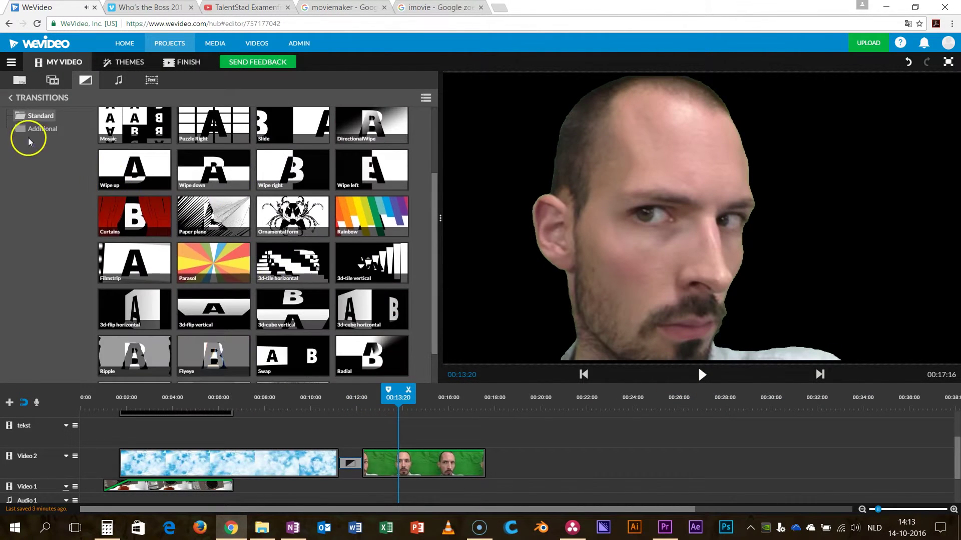
left_click(36, 132)
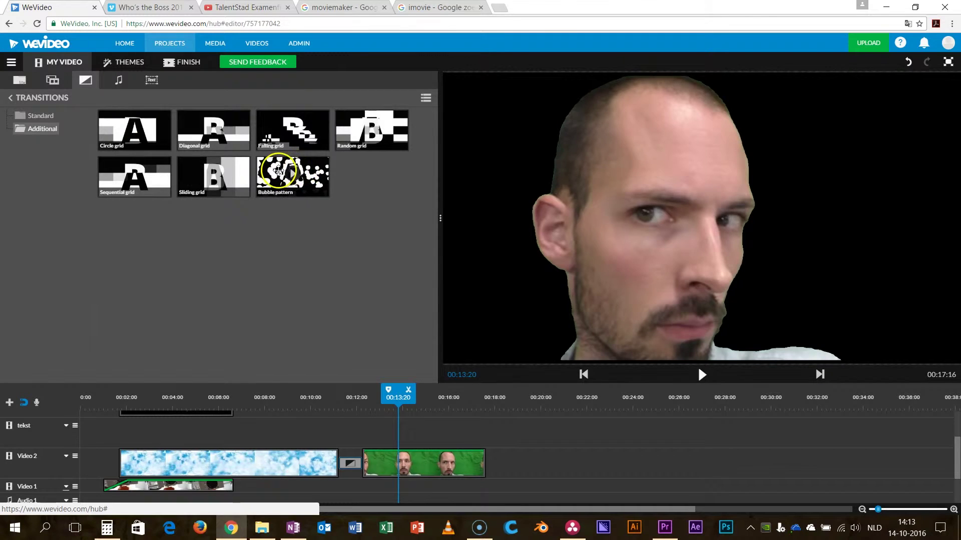
left_click(292, 173)
left_click_drag(285, 253, 363, 477)
left_click(312, 403)
left_click(712, 377)
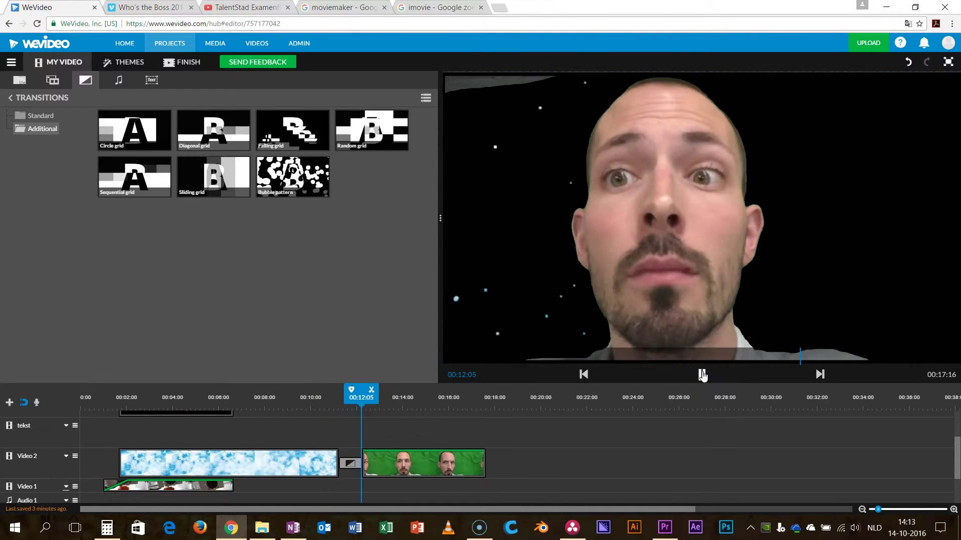
left_click(702, 376)
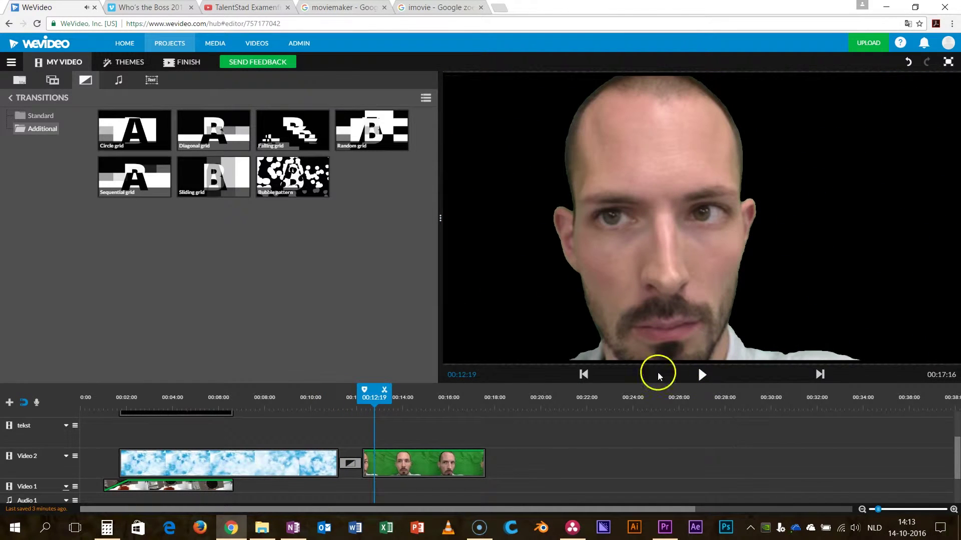
Preview the Random grid transition, then browse the free music and preview the Inspiration track.
left_click(372, 127)
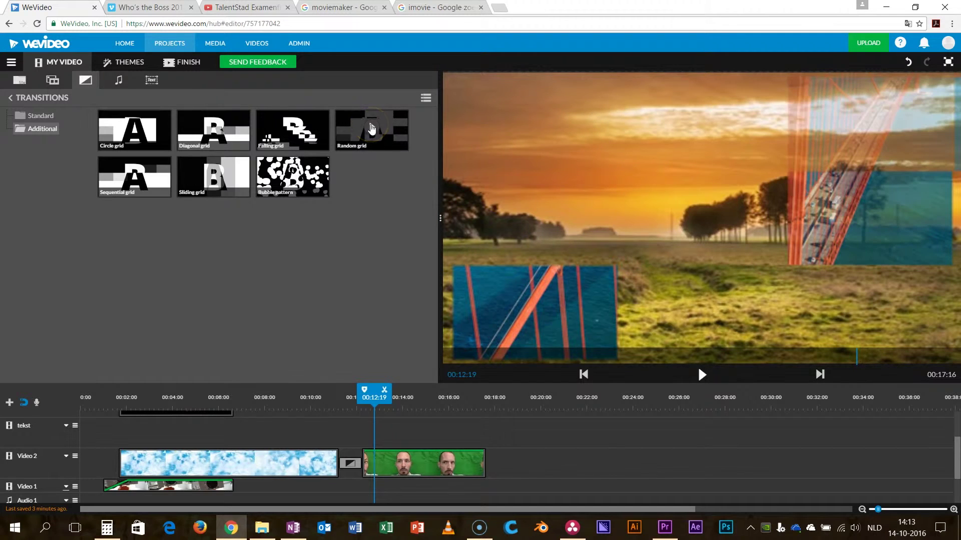
left_click(116, 82)
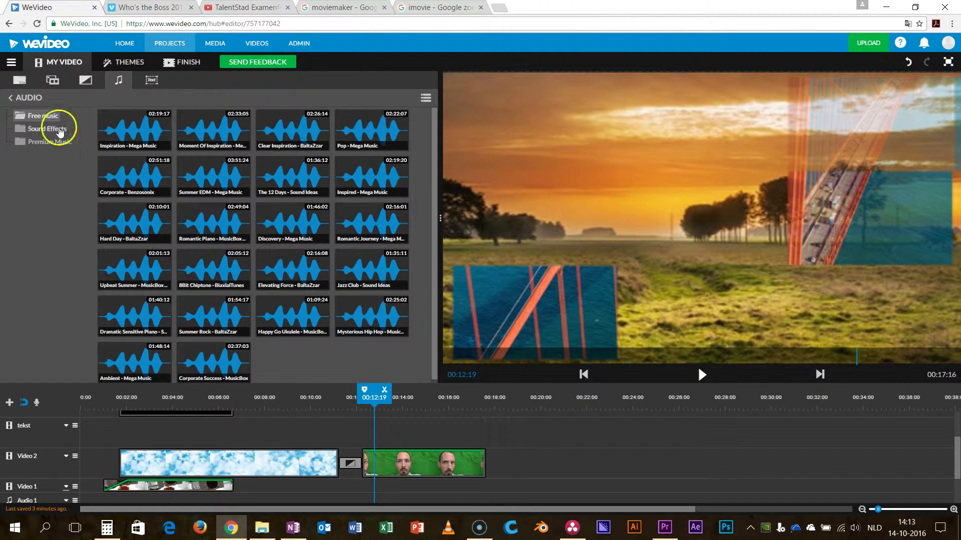
left_click(136, 128)
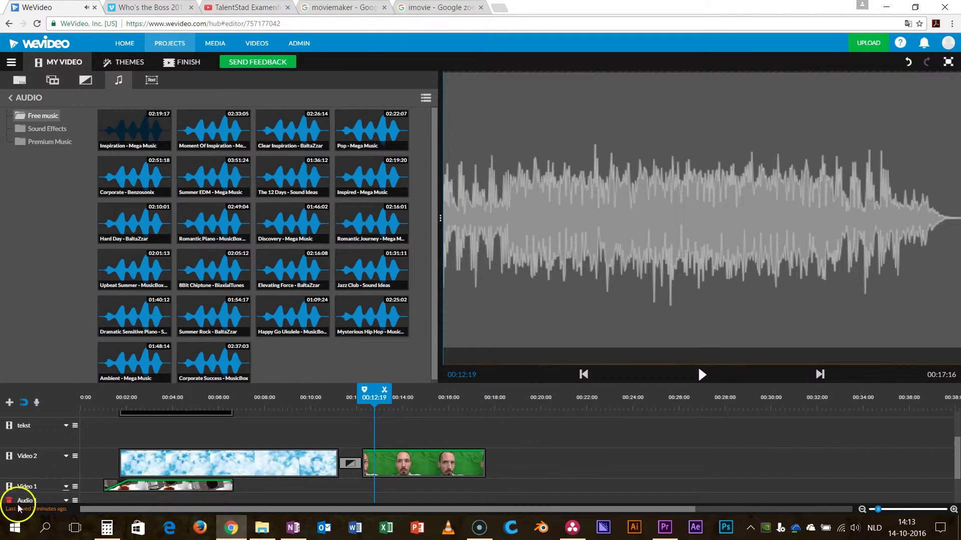
scroll(265, 224, "down", 1)
scroll(217, 221, "up", 1)
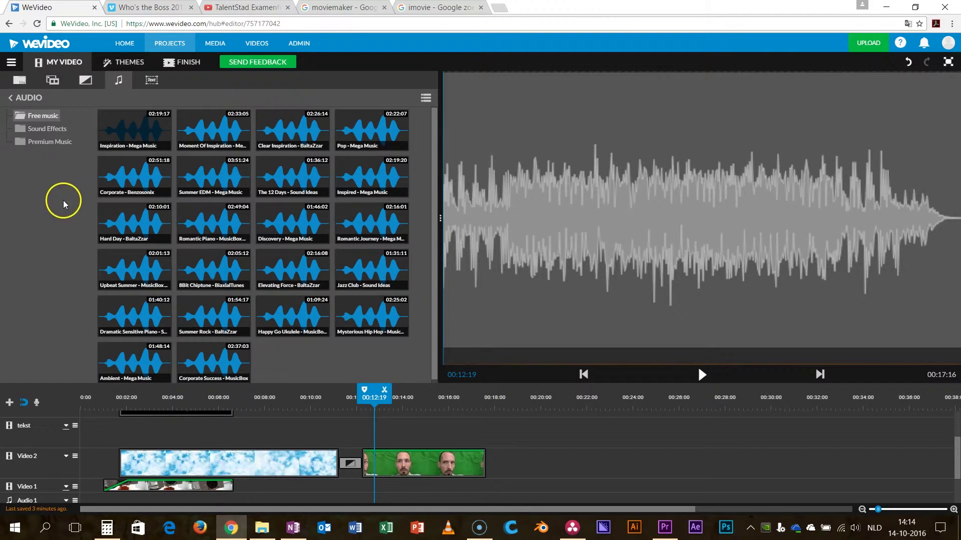
Browse the Premium Music categories, including Cheerful, Feel Good and Suspenseful.
left_click(53, 143)
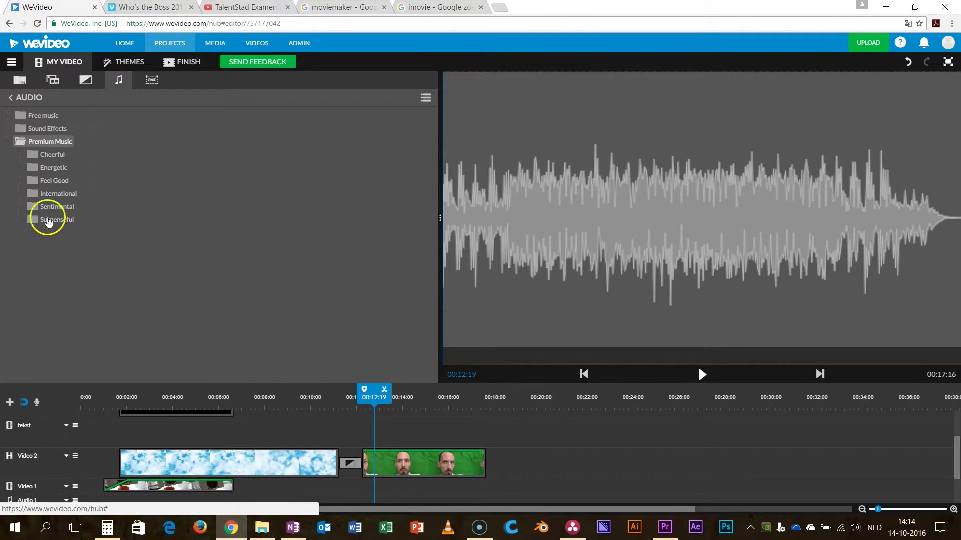
left_click(44, 153)
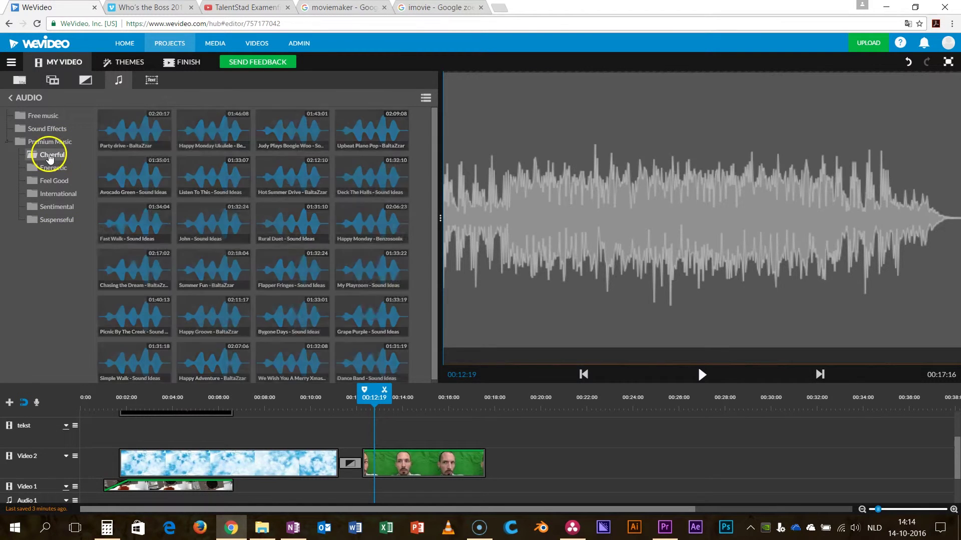
left_click(56, 194)
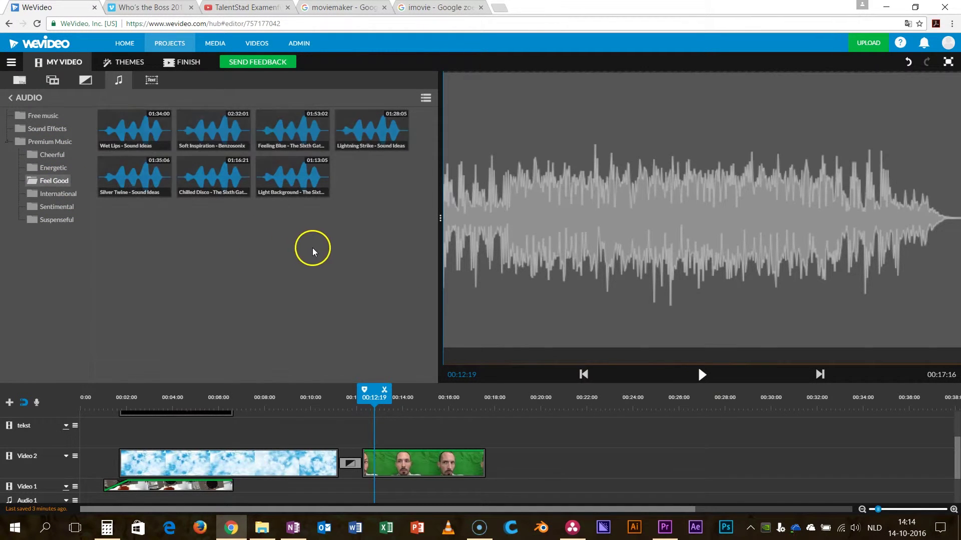
left_click(70, 220)
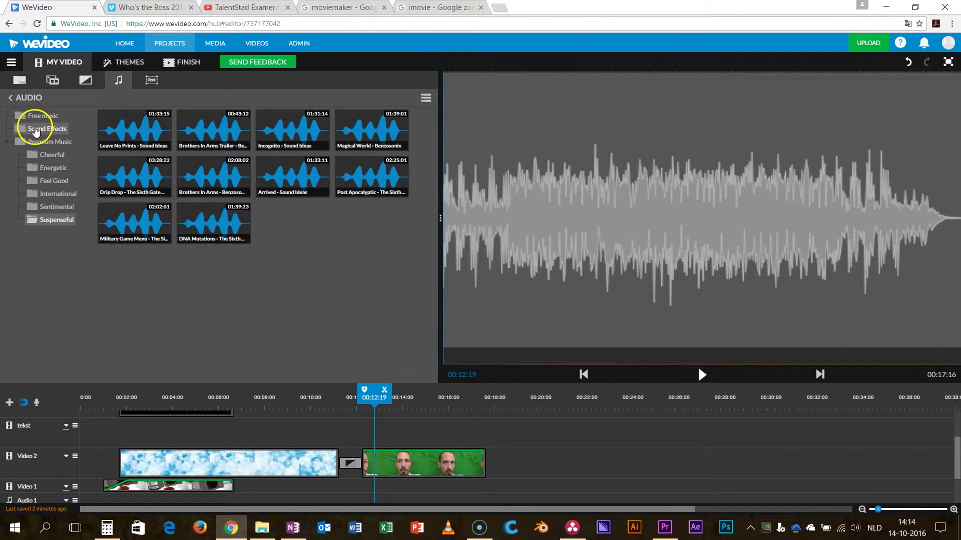
Browse the sound effects in the Hospital and Other categories.
left_click(22, 126)
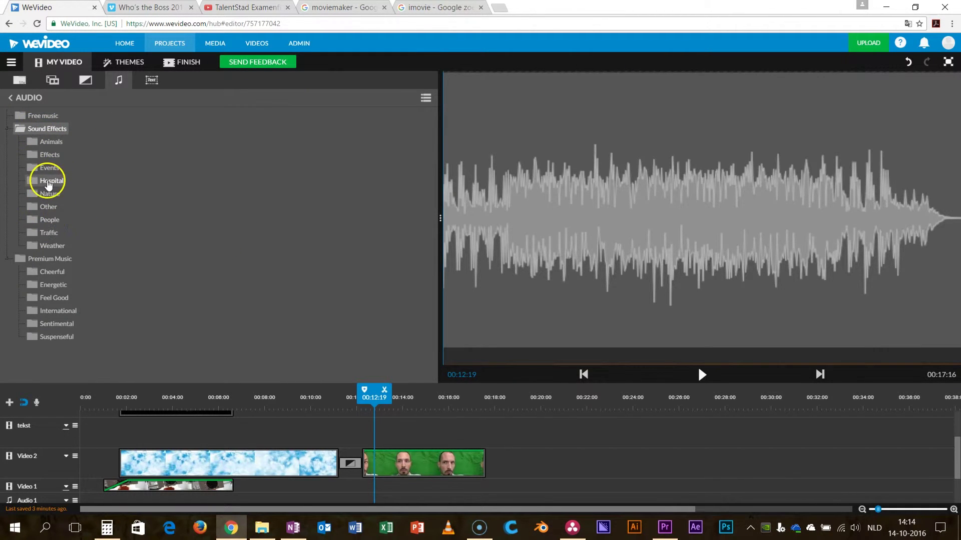
left_click(50, 181)
left_click(47, 206)
scroll(250, 228, "down", 1)
scroll(262, 225, "up", 1)
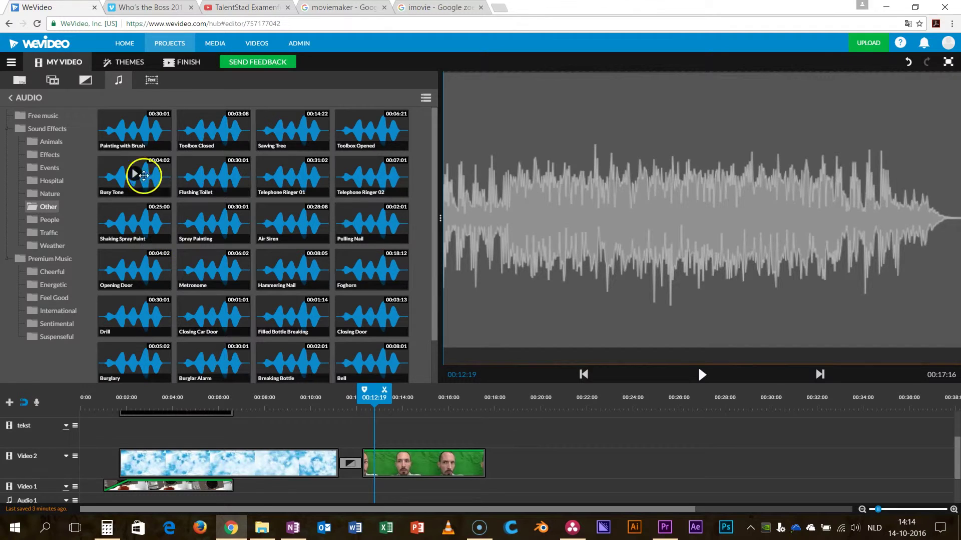
Look through the theme text and annotations, and place the Text graphic on the tekst track at 00:09:16.
left_click(152, 82)
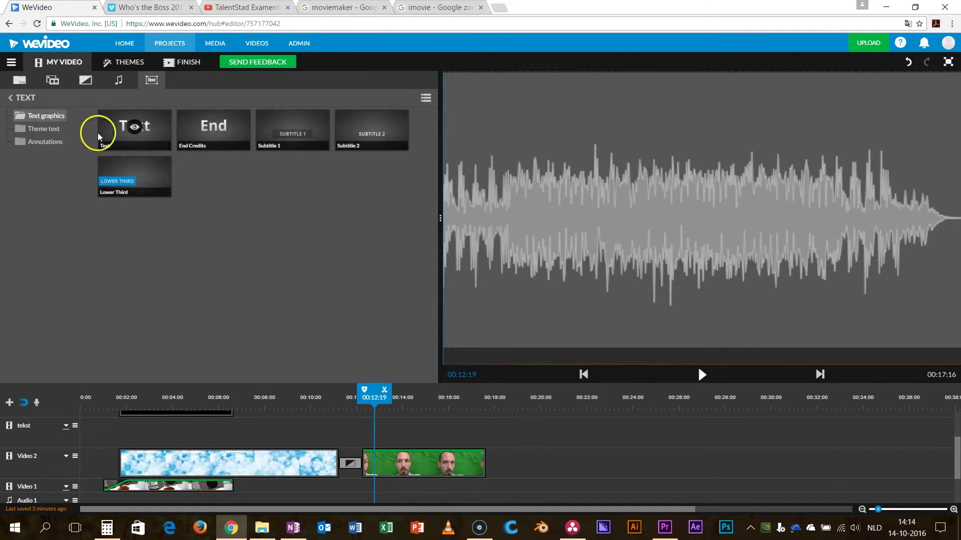
left_click(43, 129)
left_click(45, 143)
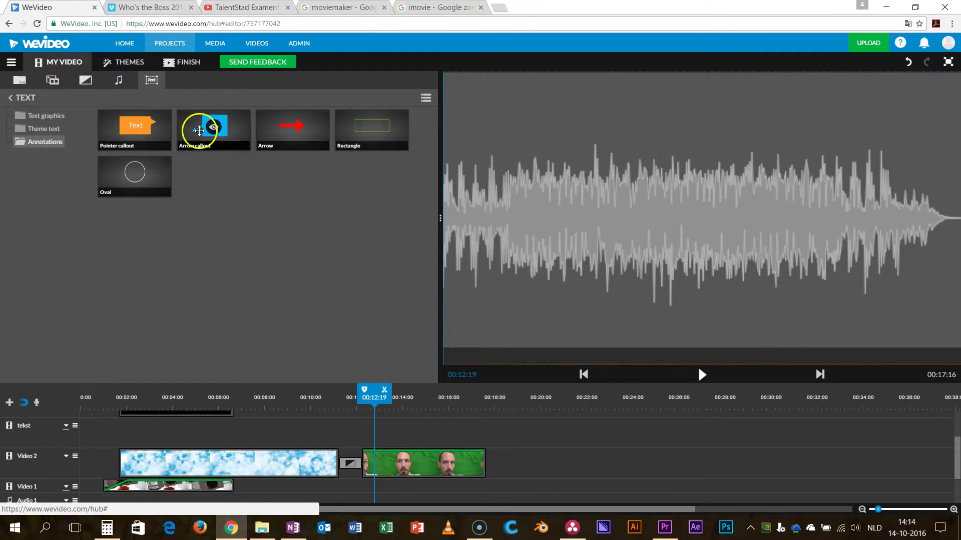
mouse_move(214, 135)
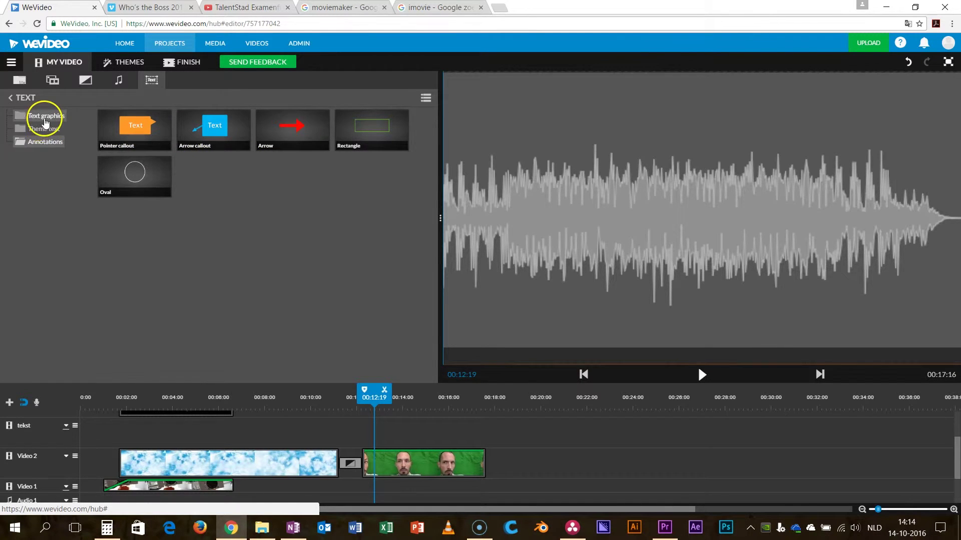
left_click(35, 117)
left_click_drag(115, 118, 322, 440)
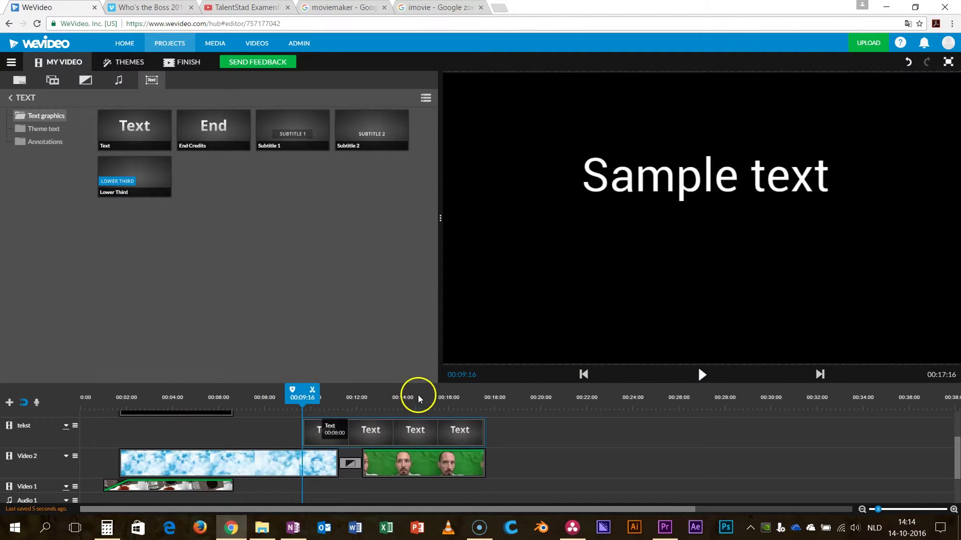
Replace the sample text on the tekst track with "dusss", position it at about x 73, y 215, and check its animation settings.
left_click(397, 407)
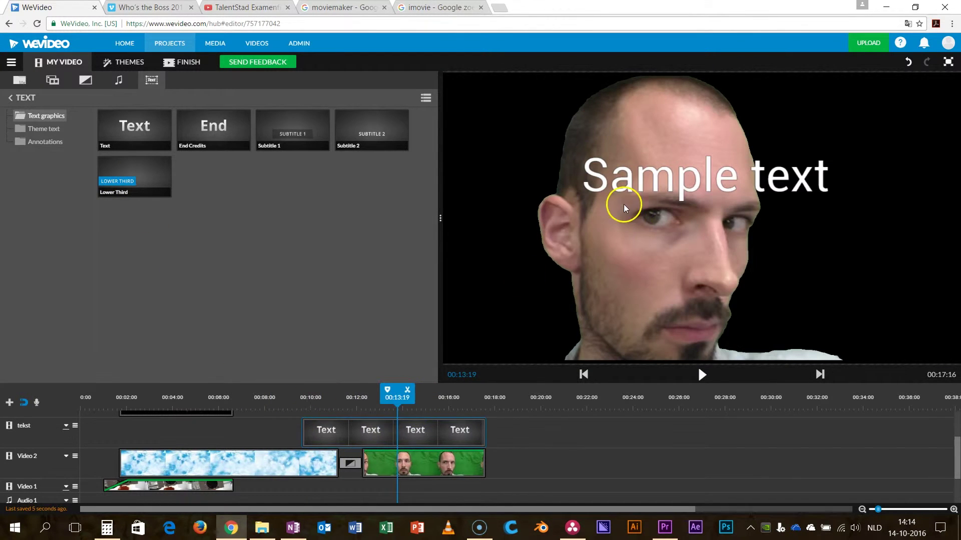
double_click(423, 433)
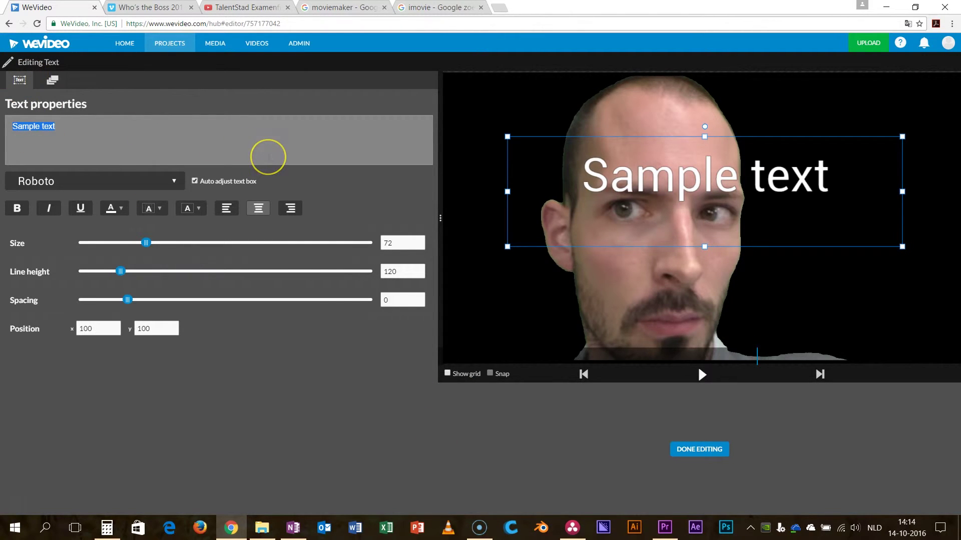
left_click_drag(626, 140, 609, 214)
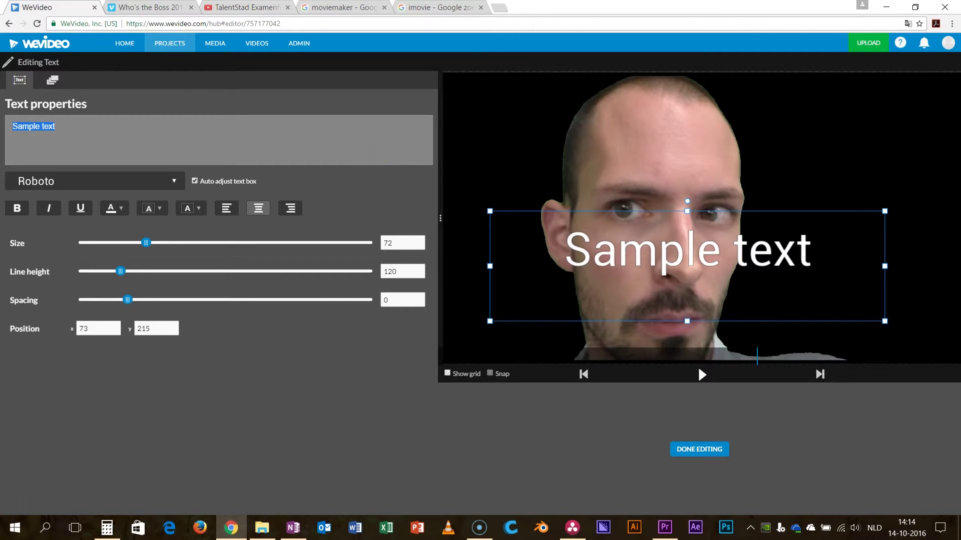
type("dusss")
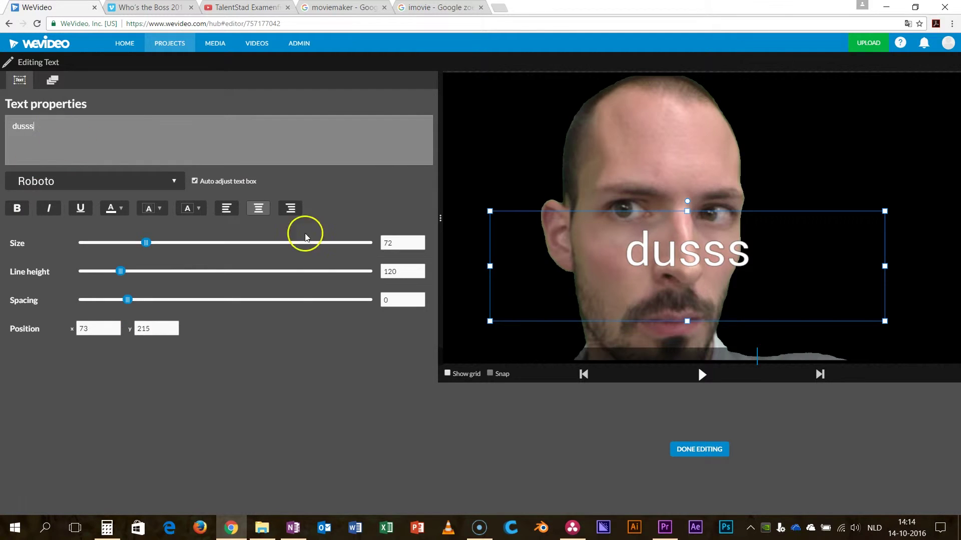
left_click(52, 80)
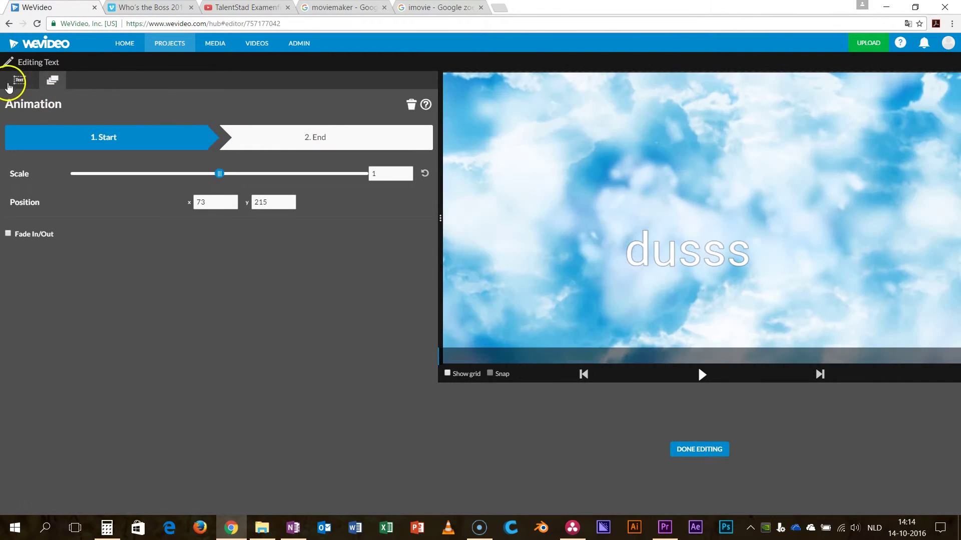
left_click(12, 81)
left_click(700, 449)
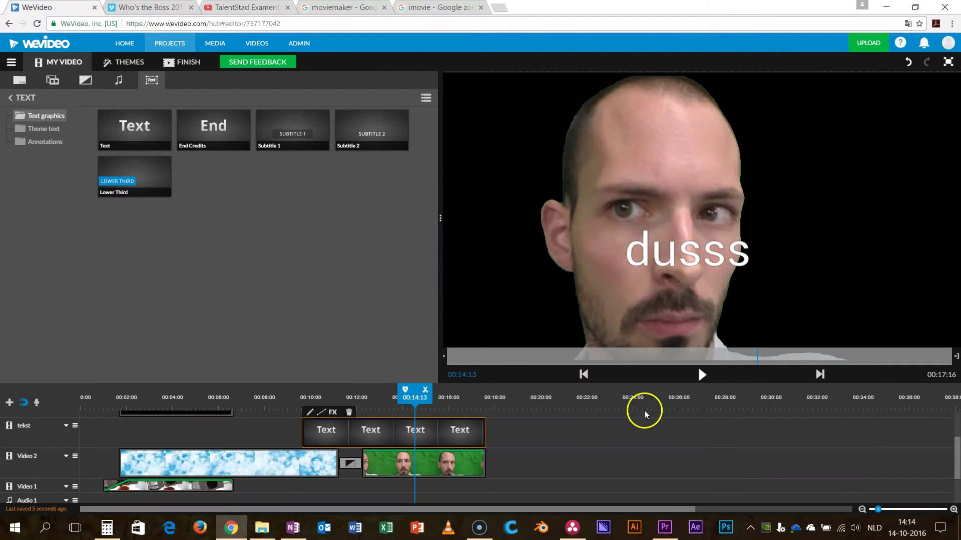
Delete the text clip from the tekst track and move the playhead back to 00:10:21.
left_click(349, 413)
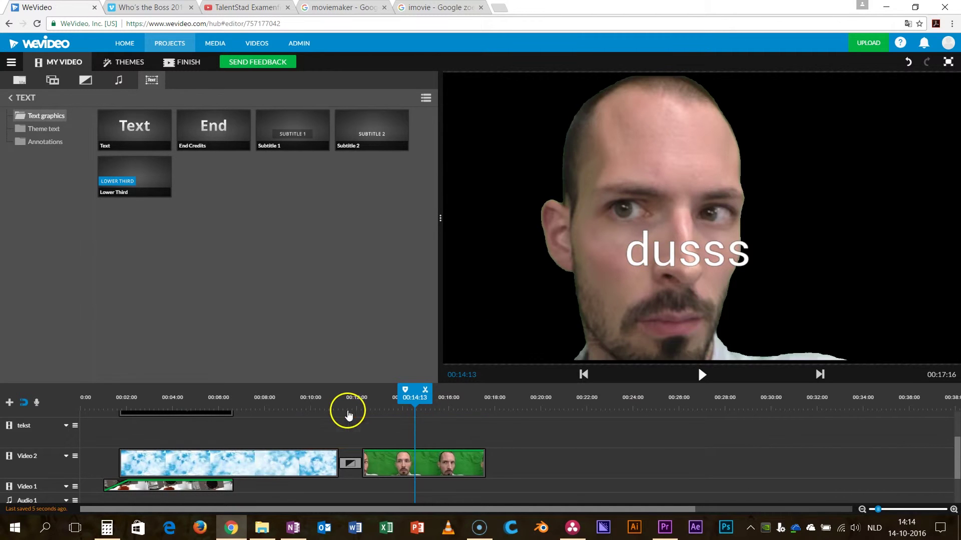
left_click_drag(413, 401, 272, 393)
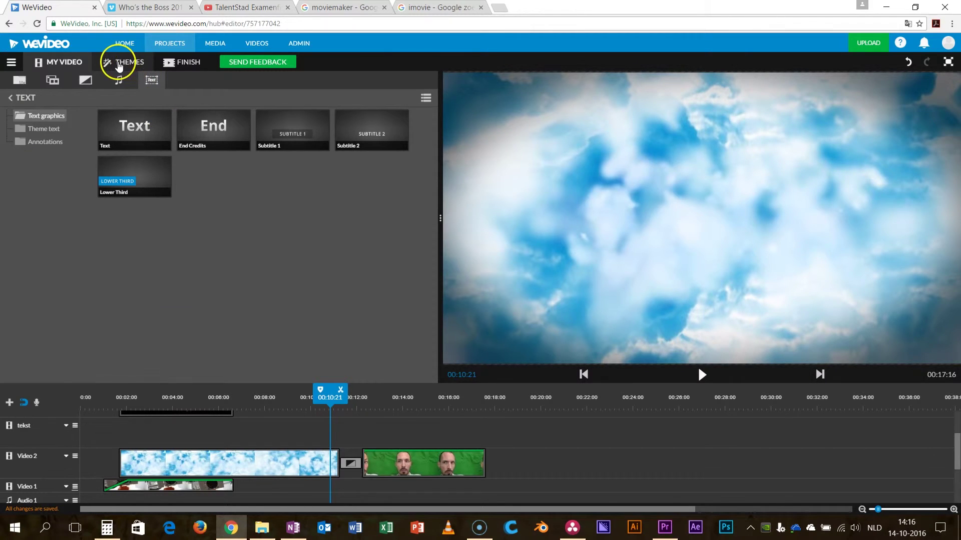
Browse the available themes and preview the Clean Steel theme without applying one.
left_click(118, 67)
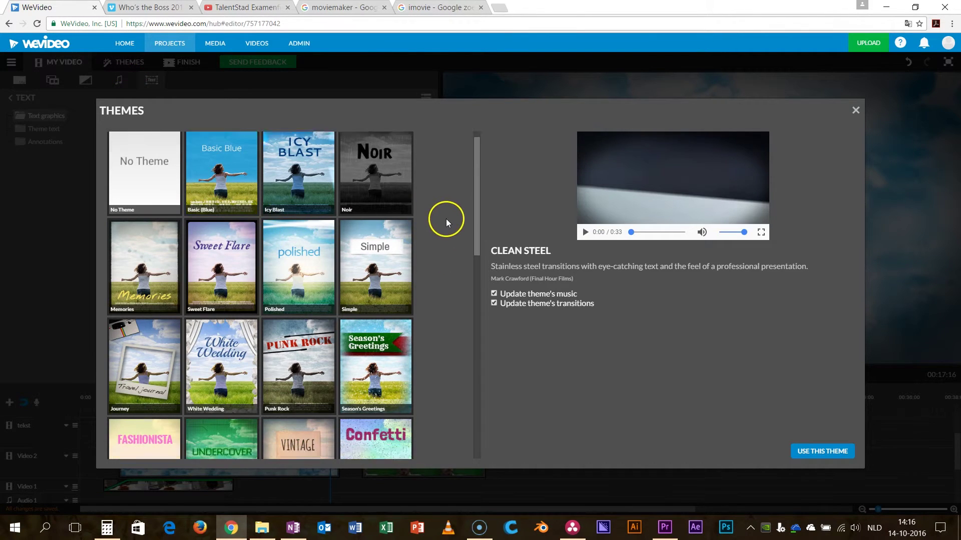
scroll(445, 218, "down", 5)
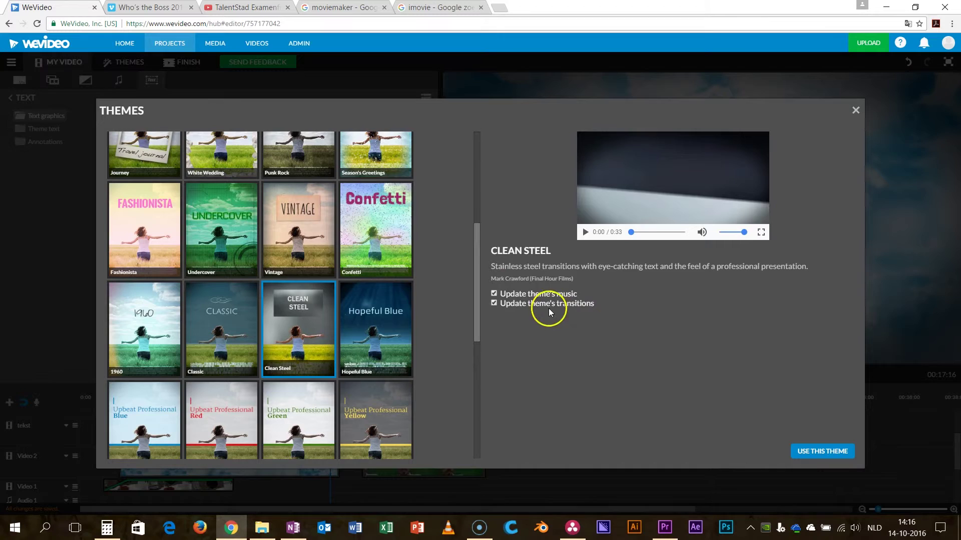
mouse_move(638, 233)
left_mouse_down()
mouse_move(670, 232)
mouse_move(641, 232)
left_mouse_up()
scroll(468, 273, "down", 6)
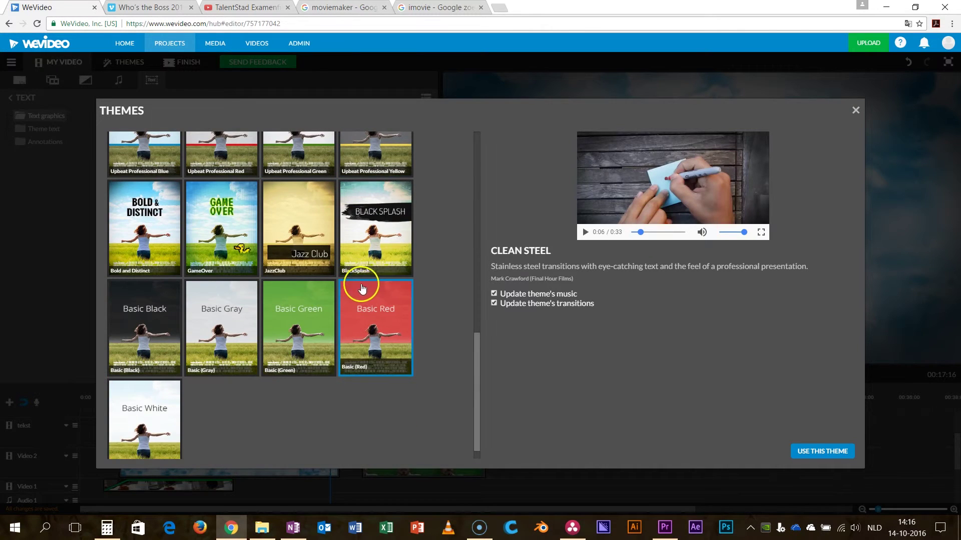
scroll(382, 285, "up", 4)
left_click(855, 111)
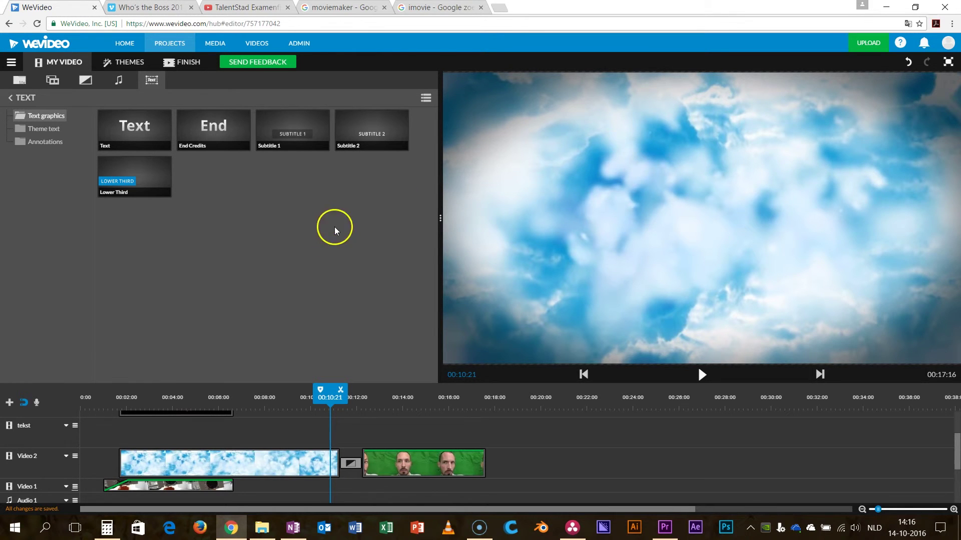
Start finishing the video and set its title to "naampje".
left_click(184, 64)
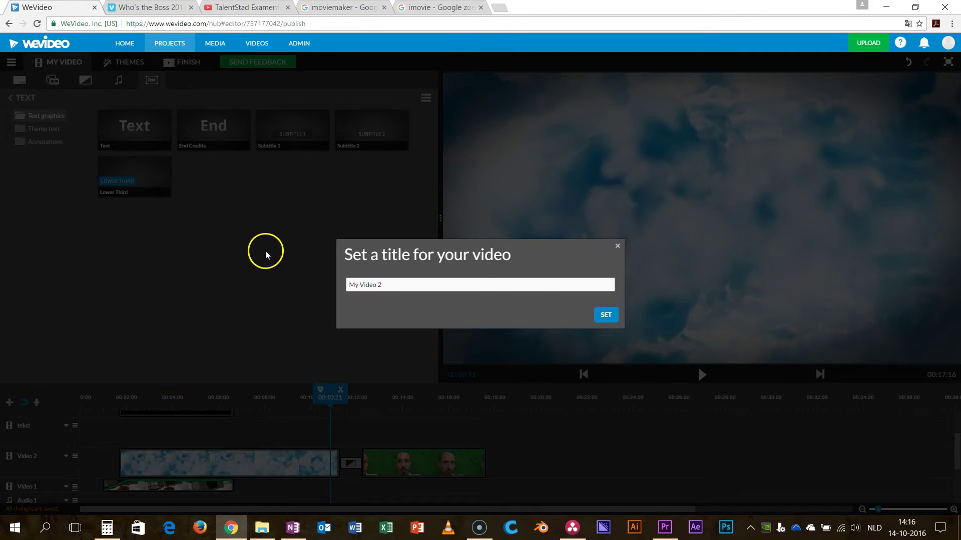
left_click(393, 286)
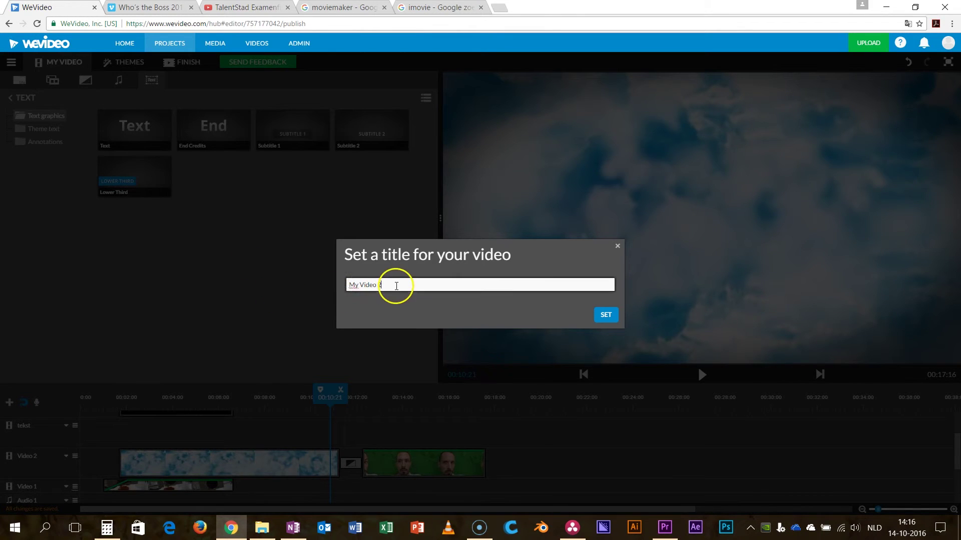
type("naampje")
left_click(605, 316)
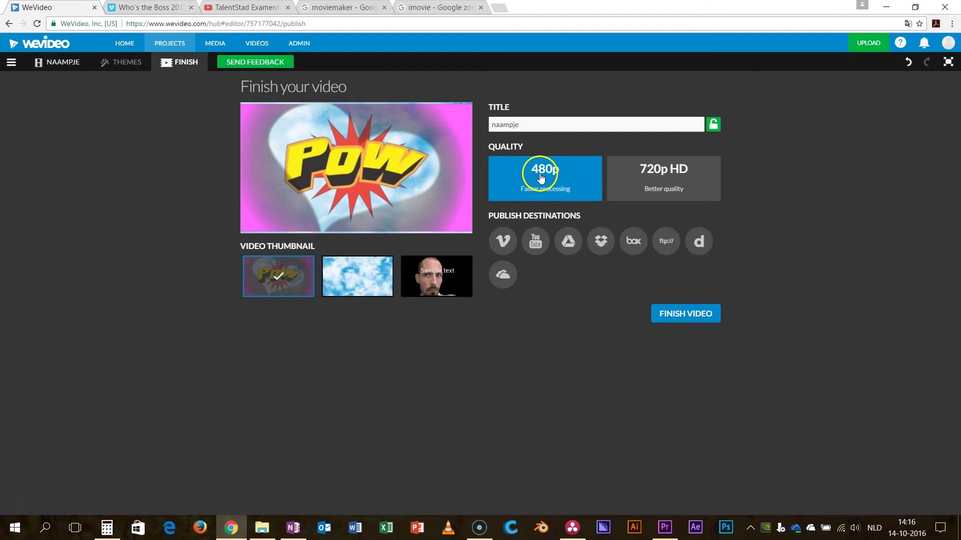
Set the export quality to 720p HD and finish the video.
left_click(643, 177)
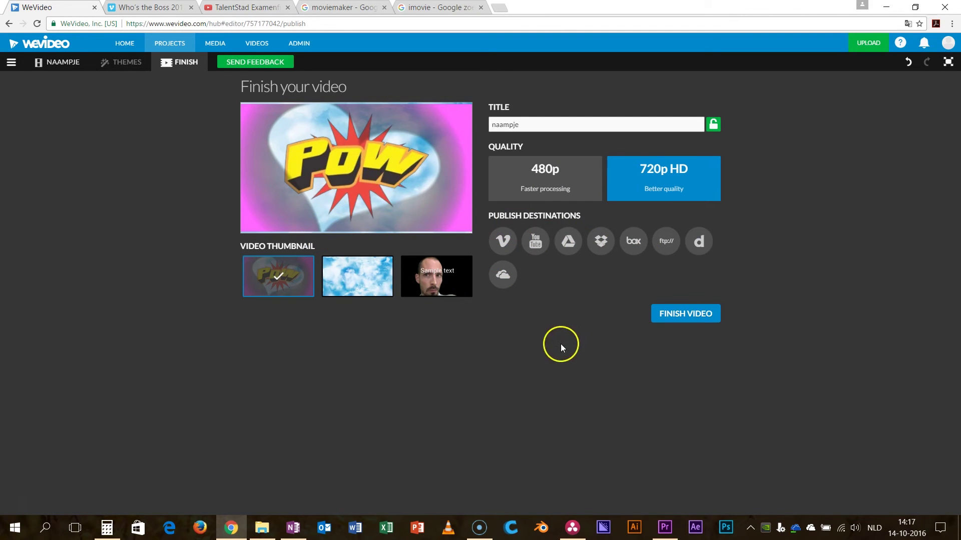
left_click(706, 316)
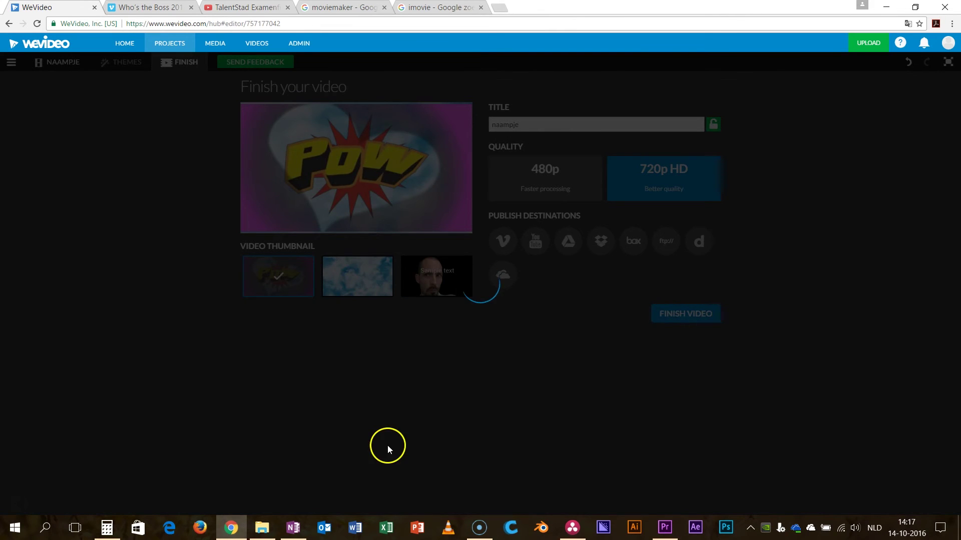